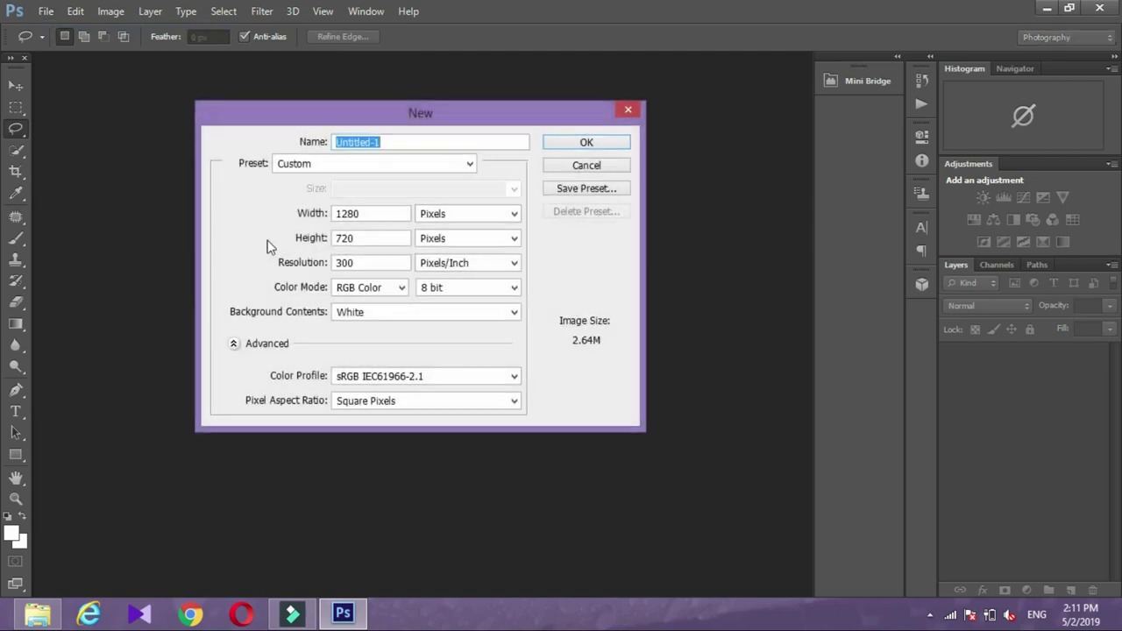
Create a white 1280 × 720 px, 300 ppi RGB document and add an empty layer
drag(380, 213, 252, 219)
text(1)
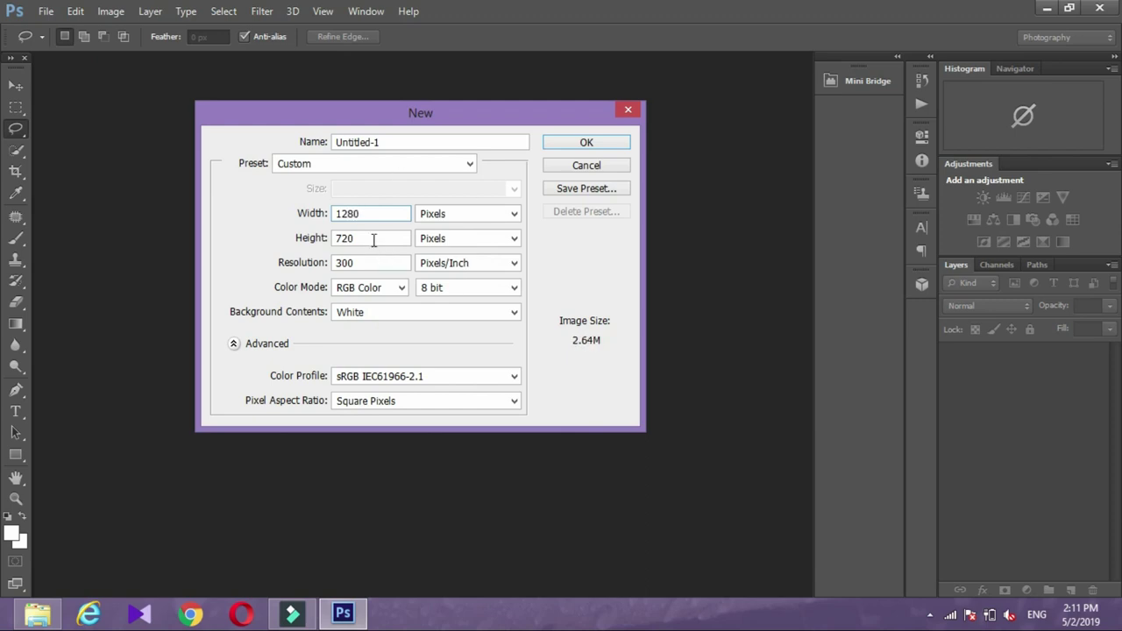
click(564, 143)
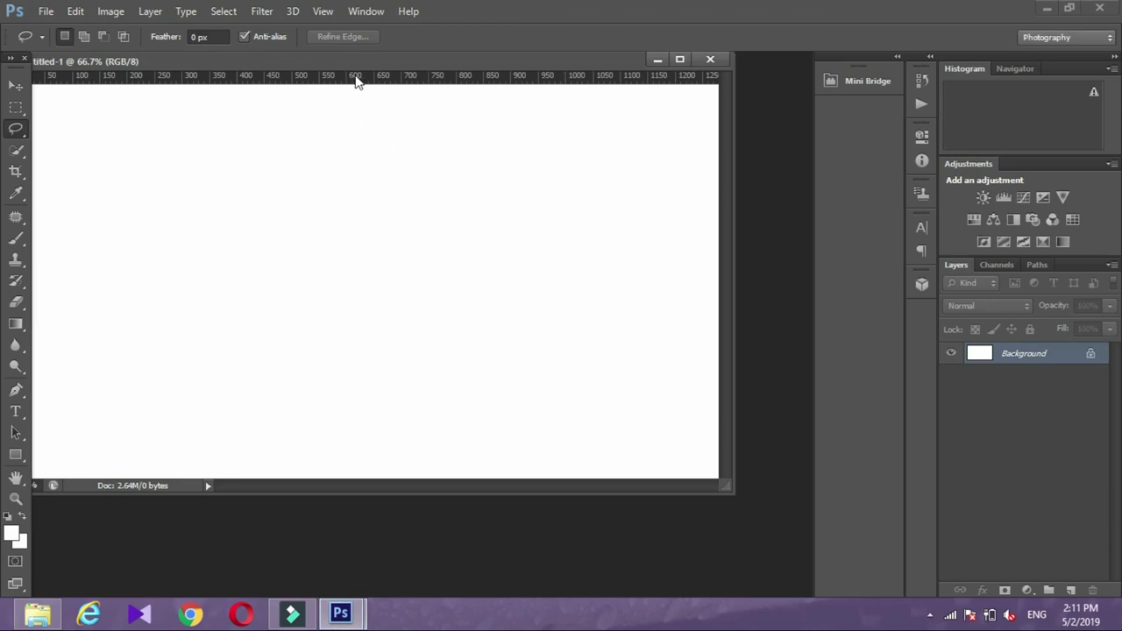
click(1071, 591)
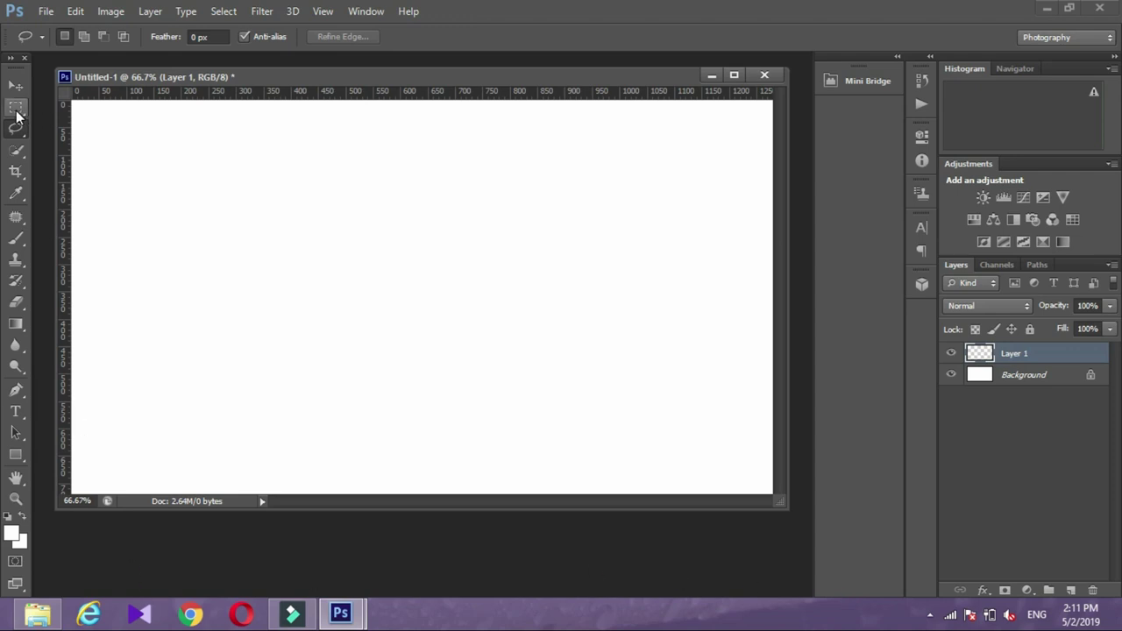
Enlarge the document window and marquee-select the whole 1280 × 720 canvas on Layer 1
drag(786, 502, 916, 594)
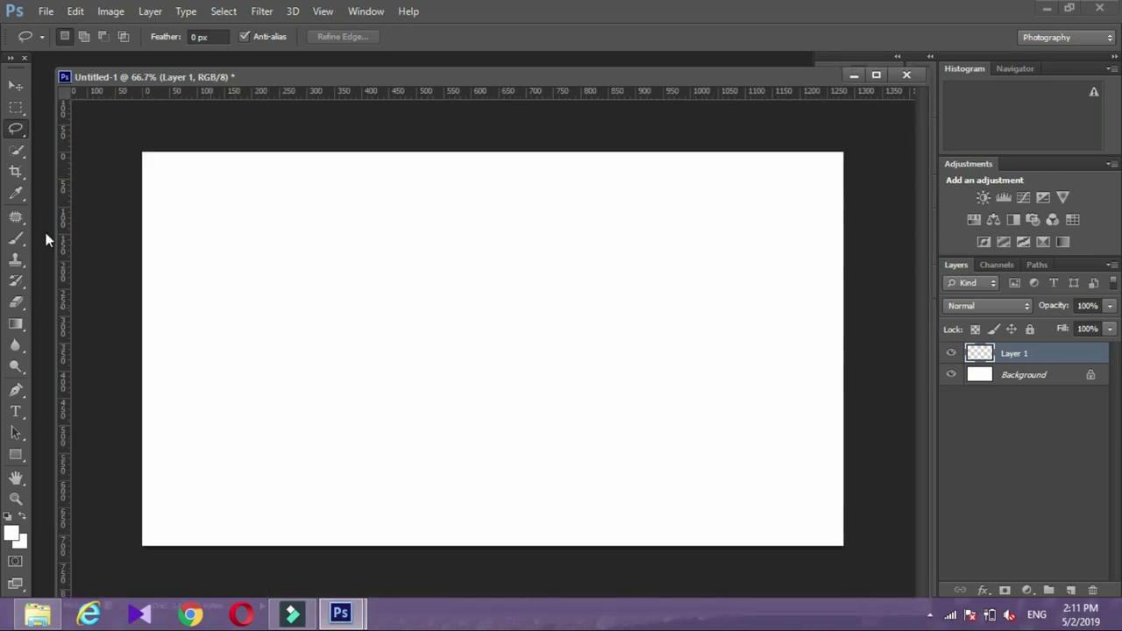
click(24, 110)
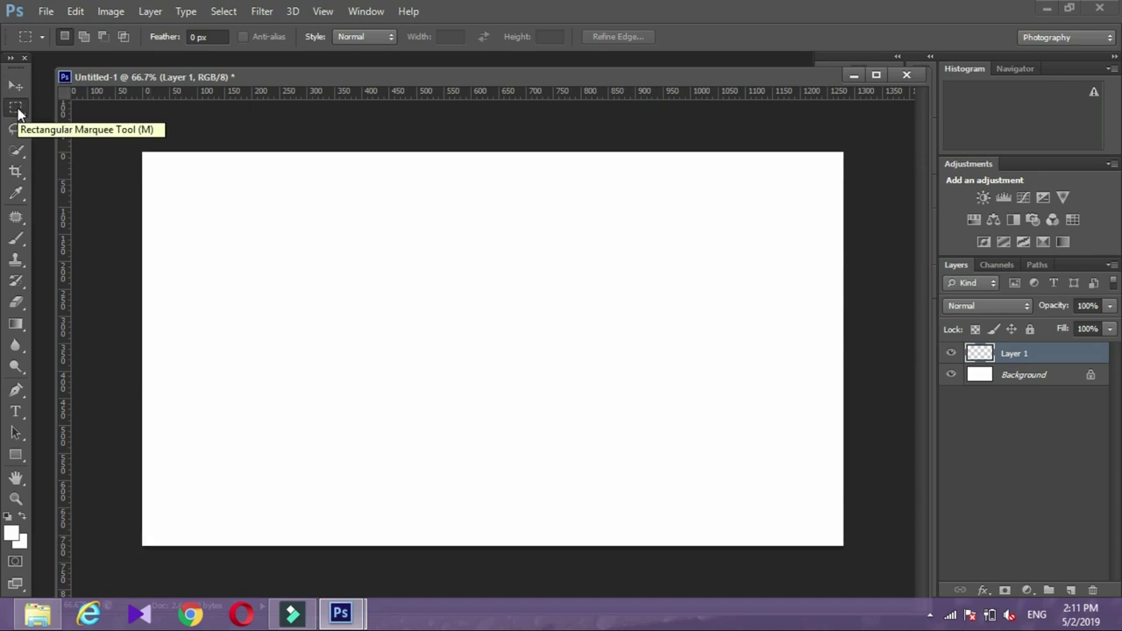
right_click(16, 111)
click(16, 111)
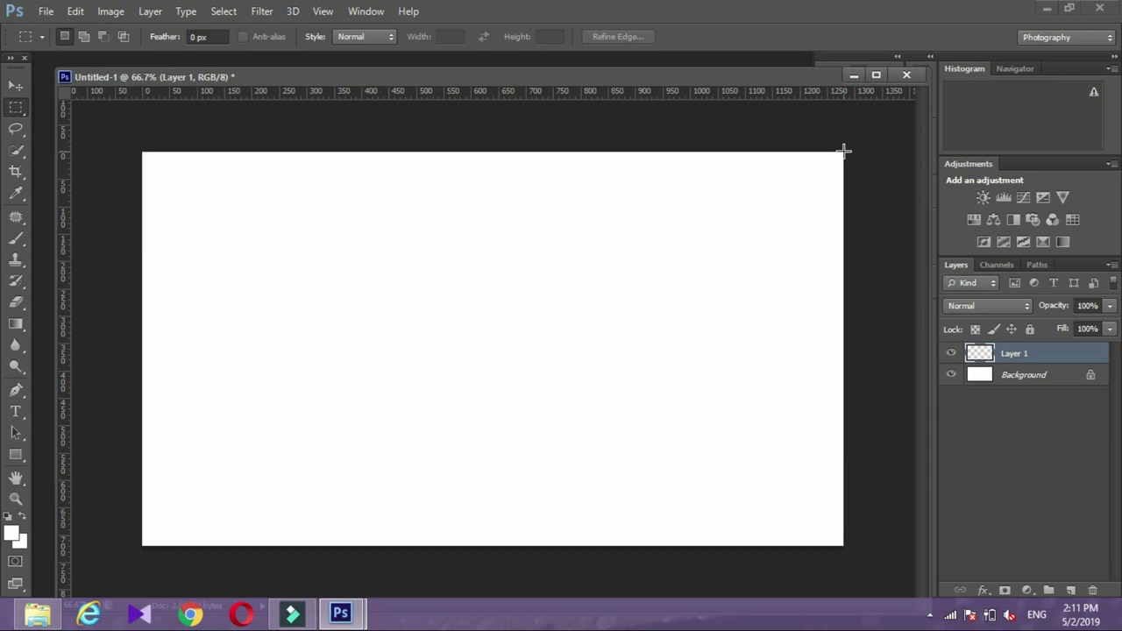
mouse_move(843, 151)
mouse_down()
mouse_move(414, 428)
mouse_move(140, 548)
mouse_up()
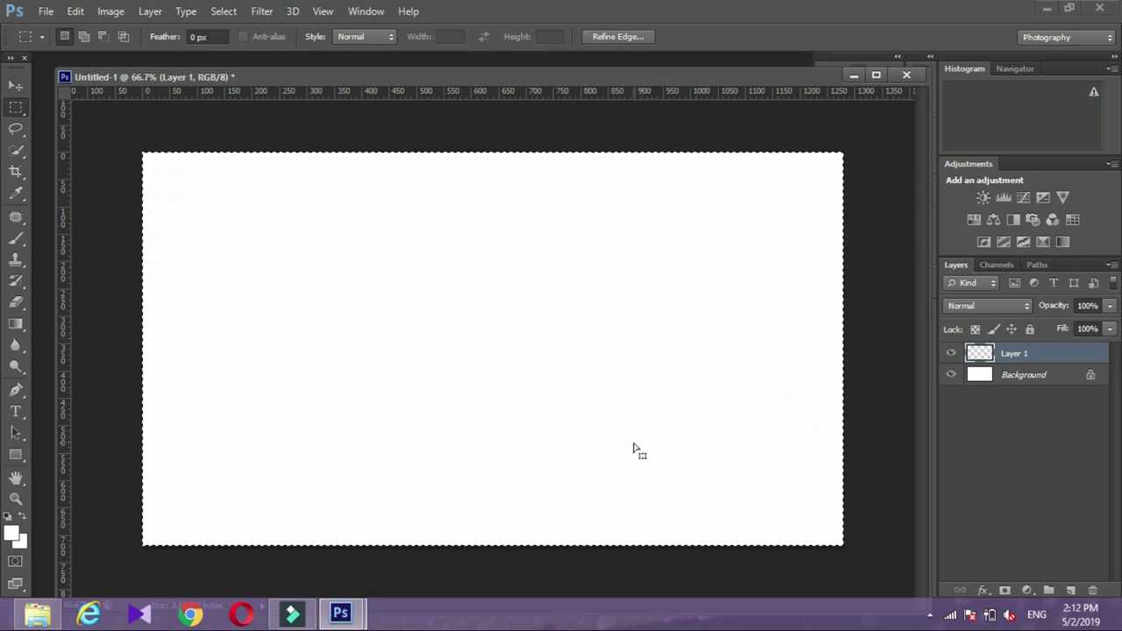
right_click(707, 463)
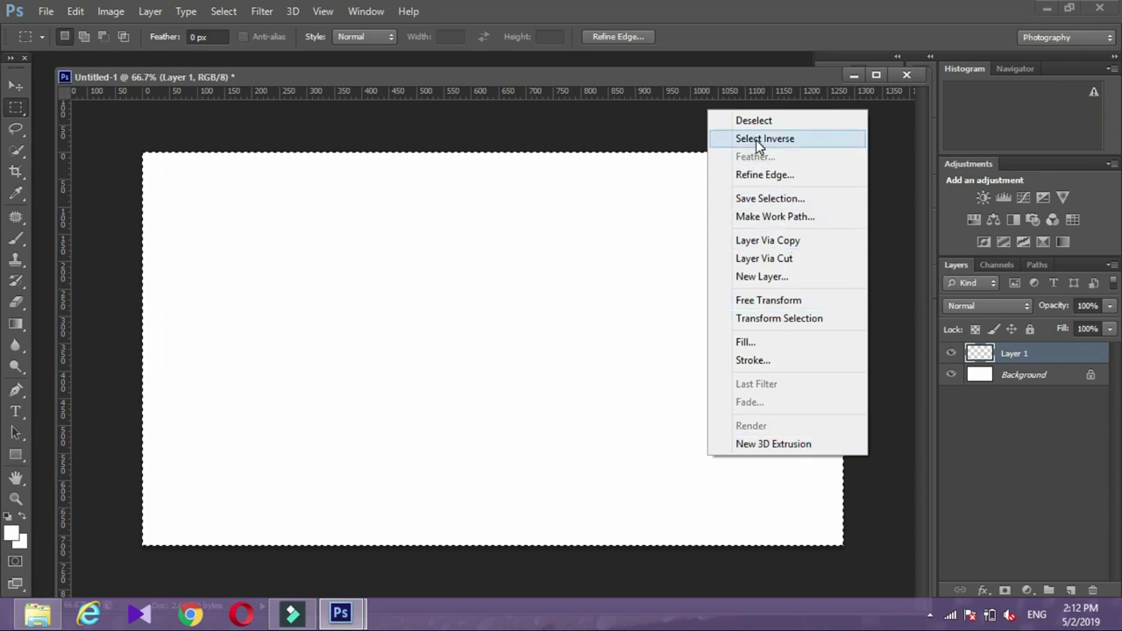
Fill the full-canvas selection on Layer 1 with solid red, then deselect
click(794, 343)
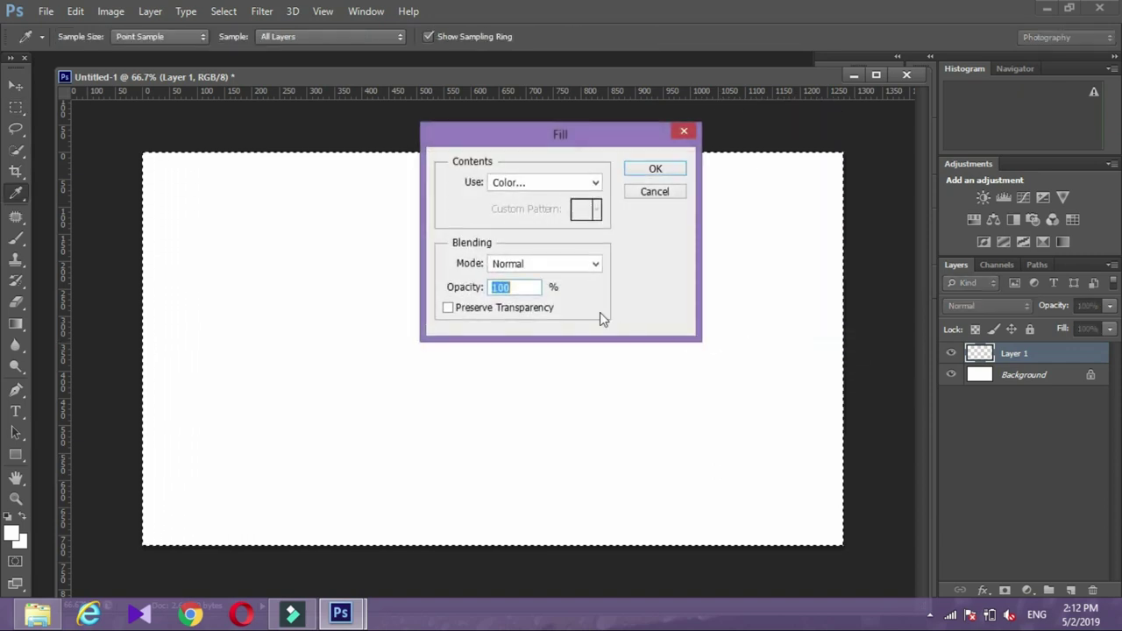
click(655, 169)
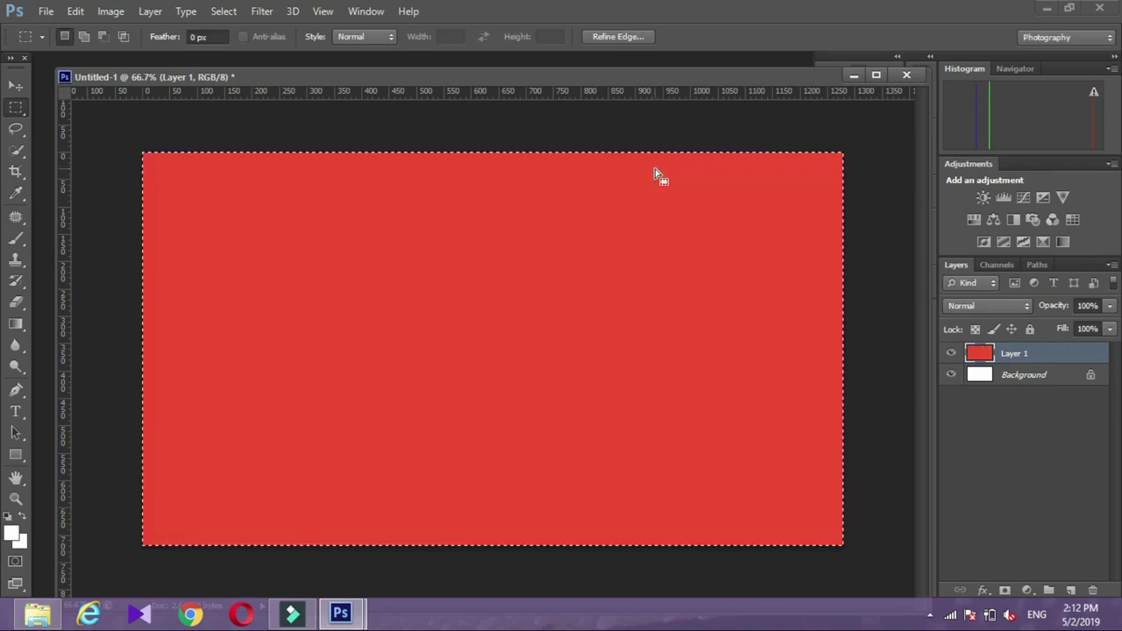
right_click(662, 294)
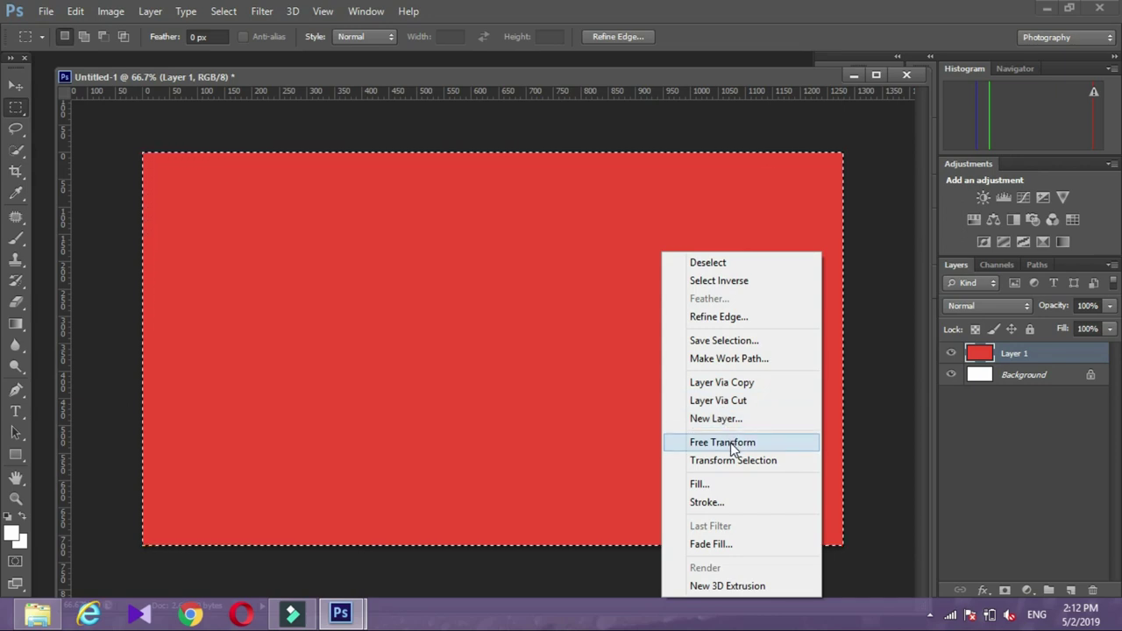
click(54, 115)
click(185, 201)
right_click(26, 111)
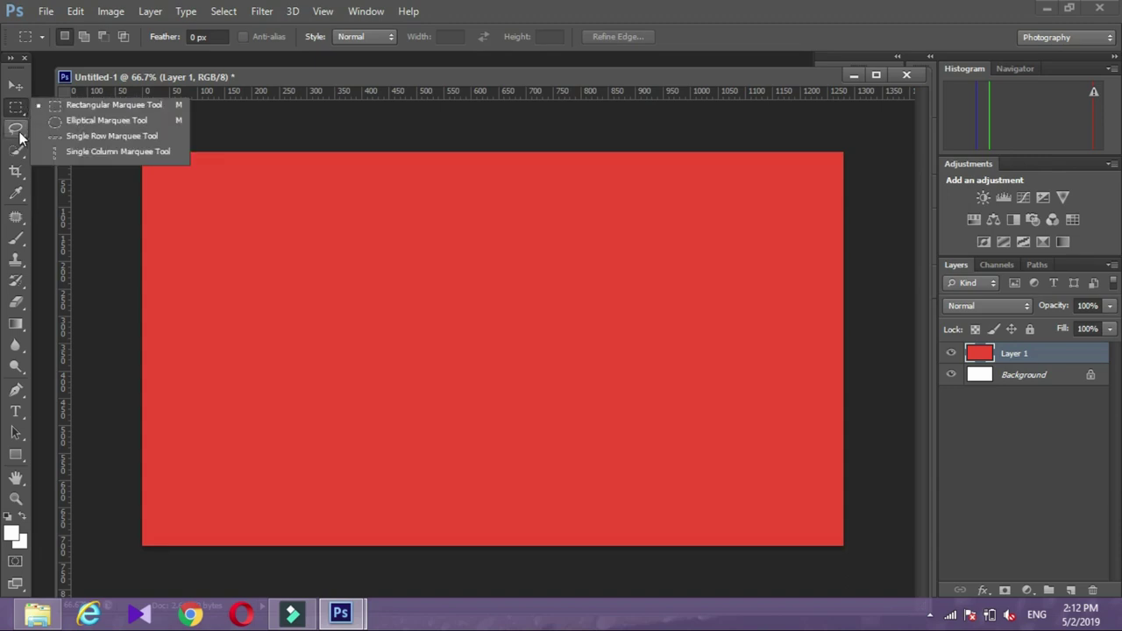
Polygonal-lasso the upper-left triangle of the red layer, delete it, and deselect
click(20, 133)
click(55, 143)
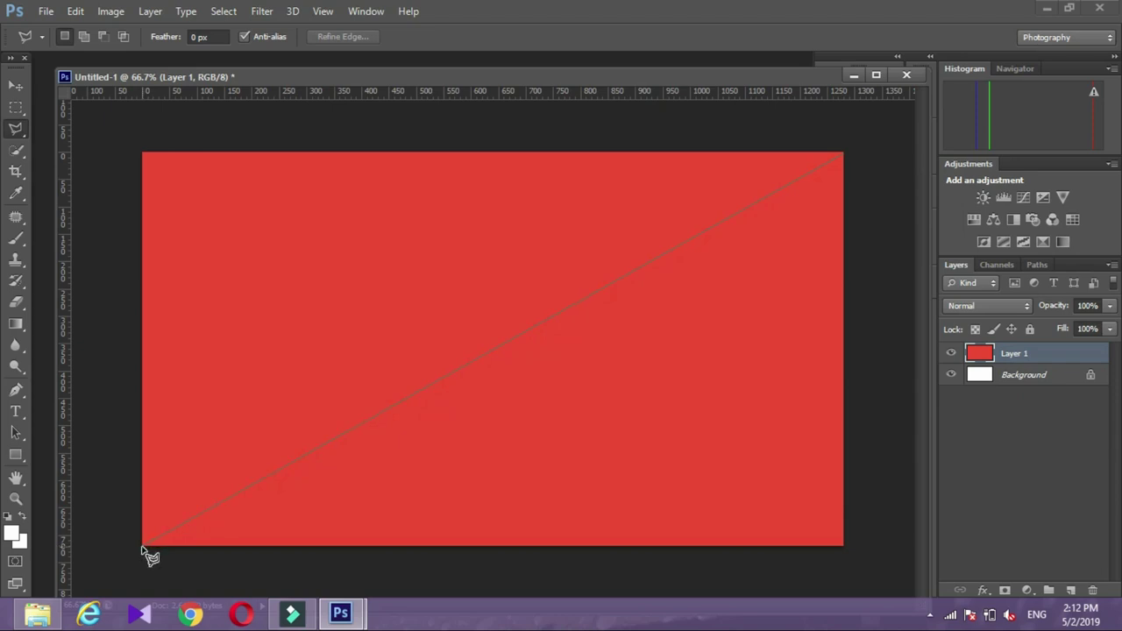
click(145, 152)
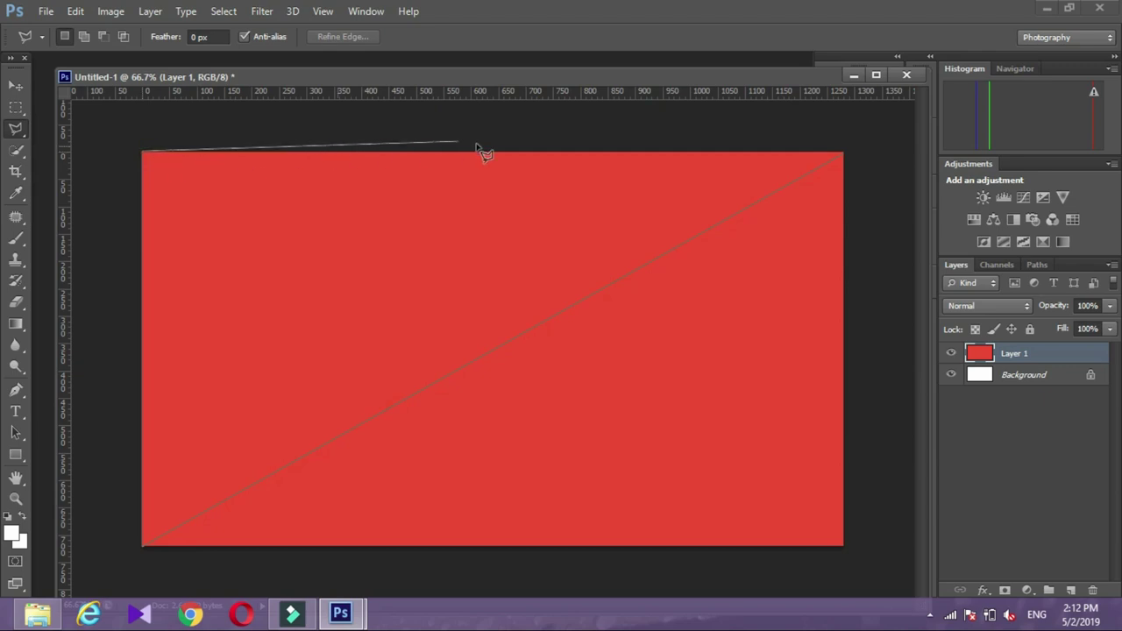
click(841, 152)
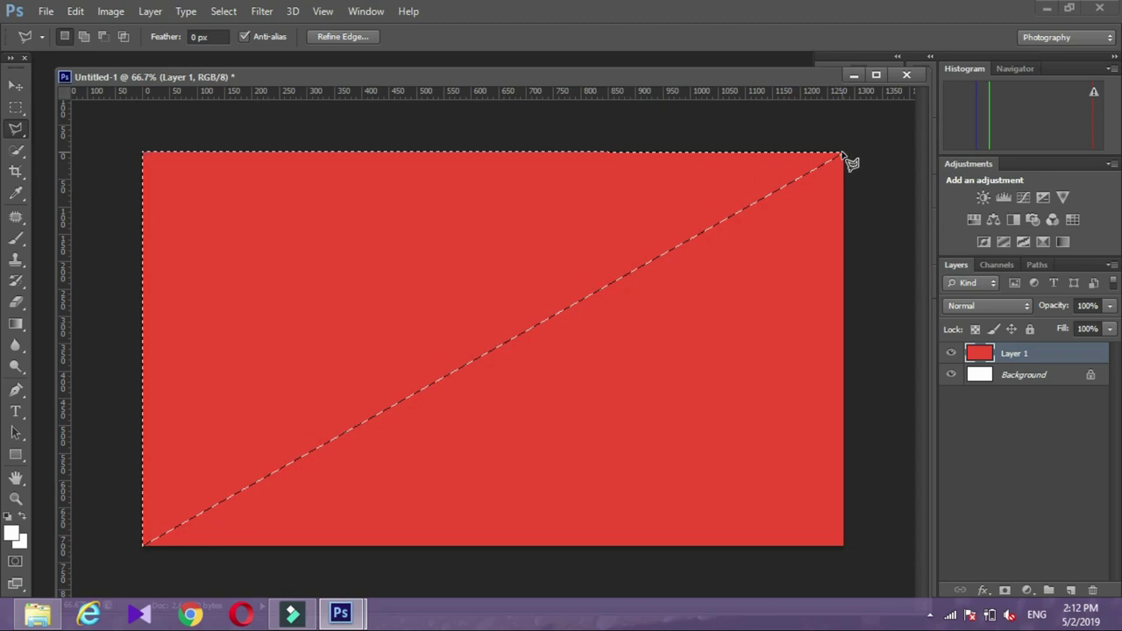
key(Delete)
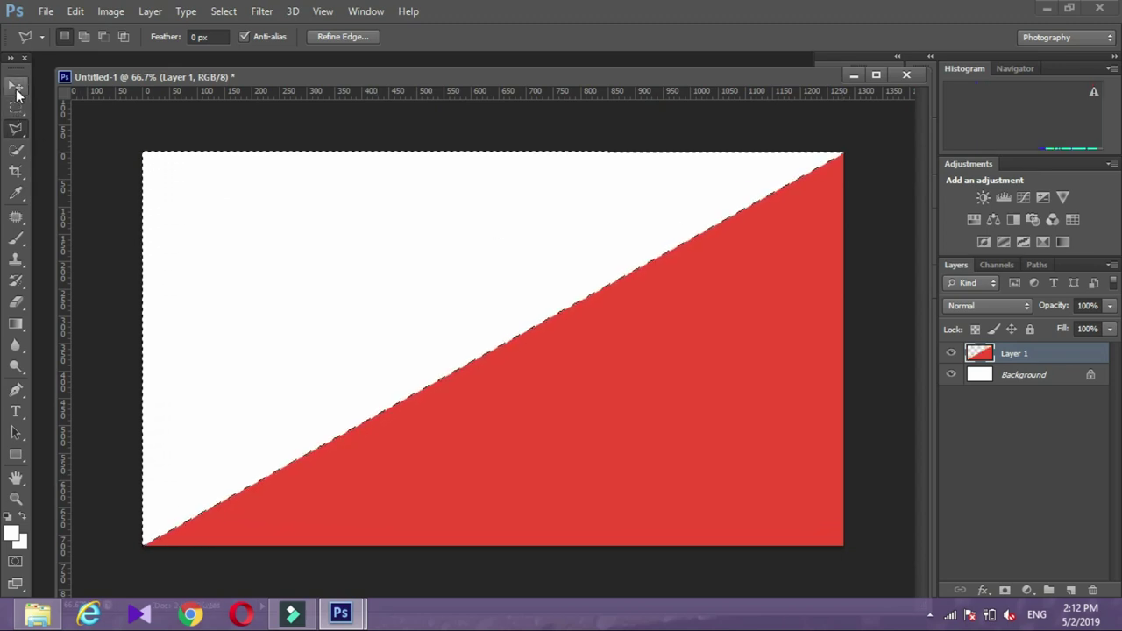
click(16, 90)
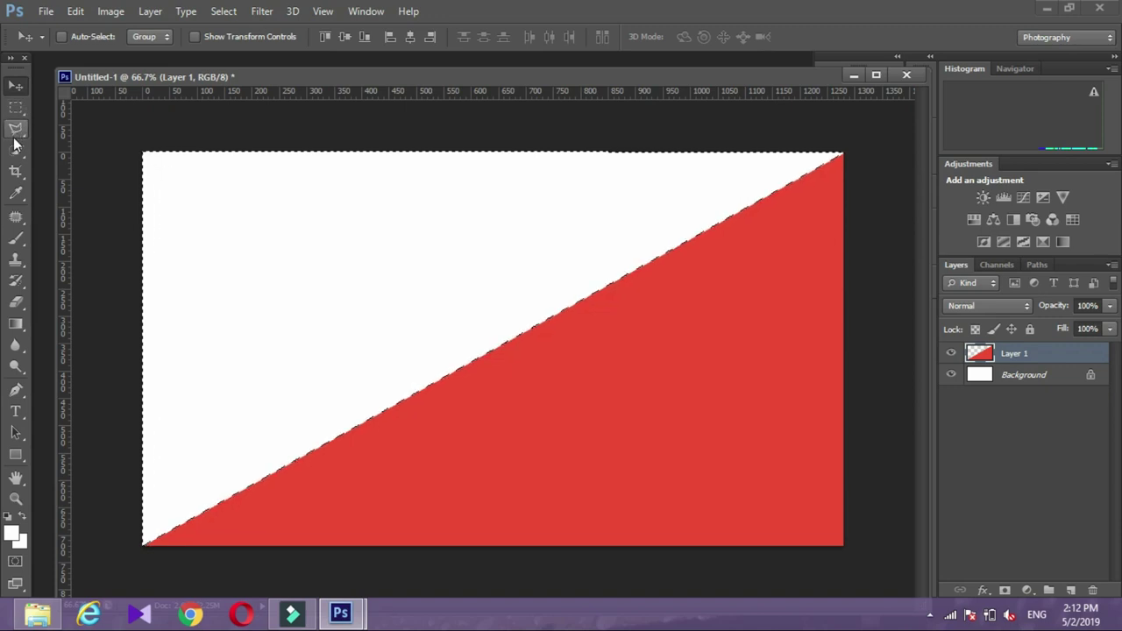
click(16, 131)
key(ctrl+d)
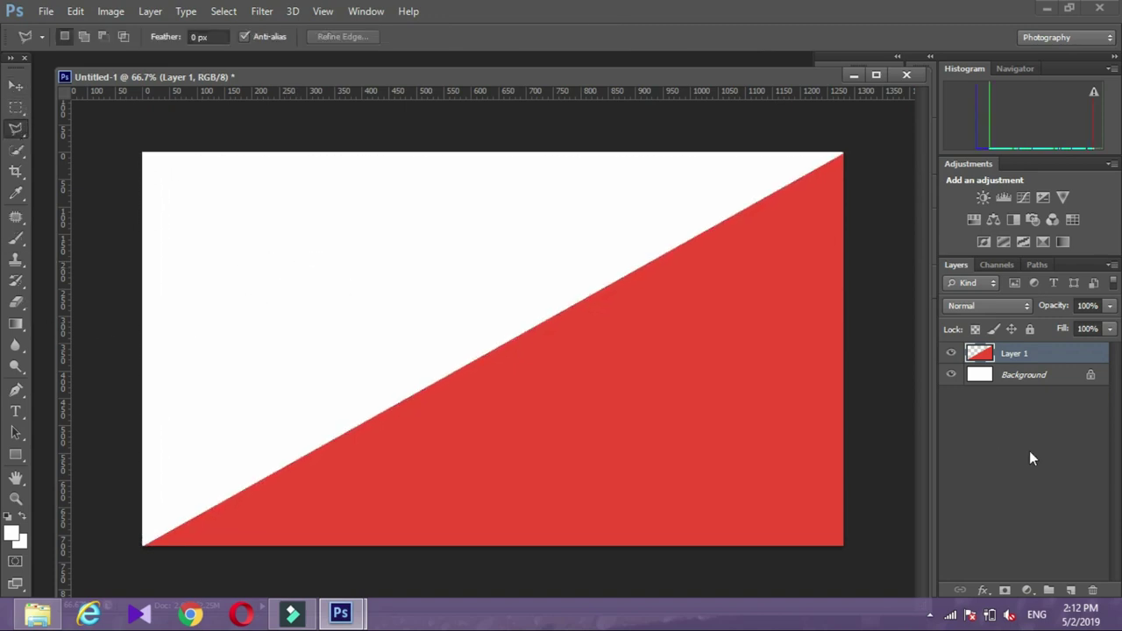
drag(1080, 362, 1072, 589)
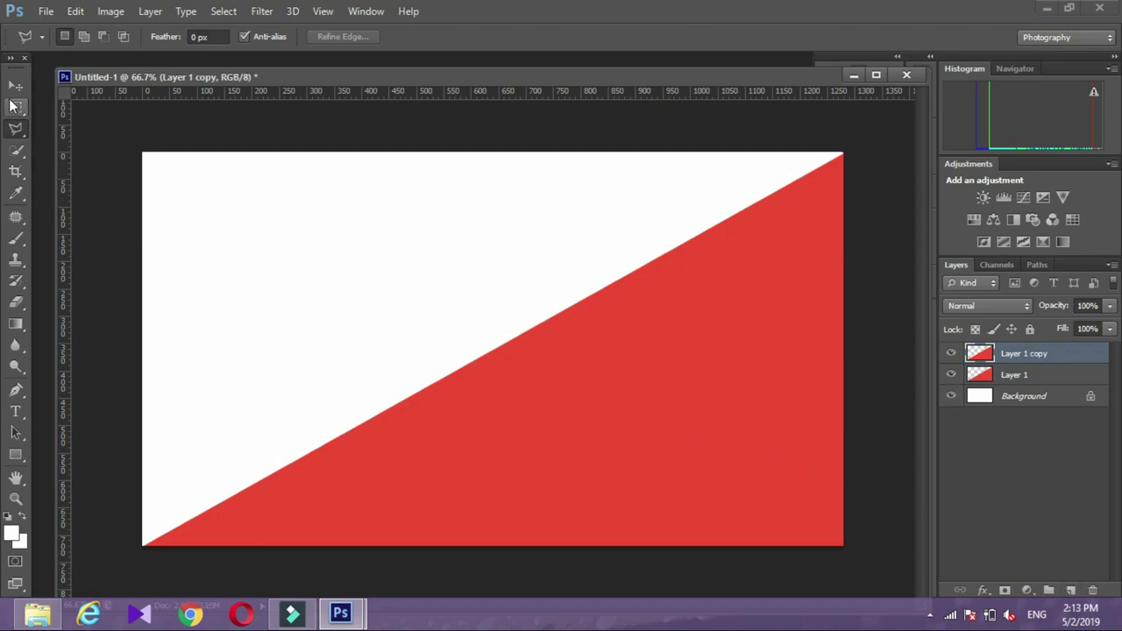
click(15, 85)
mouse_move(515, 409)
mouse_down()
mouse_move(503, 397)
mouse_move(523, 415)
mouse_move(466, 343)
mouse_move(409, 301)
mouse_move(240, 226)
mouse_move(181, 219)
mouse_move(131, 187)
mouse_up()
mouse_move(271, 257)
mouse_down()
mouse_move(169, 215)
mouse_move(207, 226)
mouse_move(230, 249)
mouse_up()
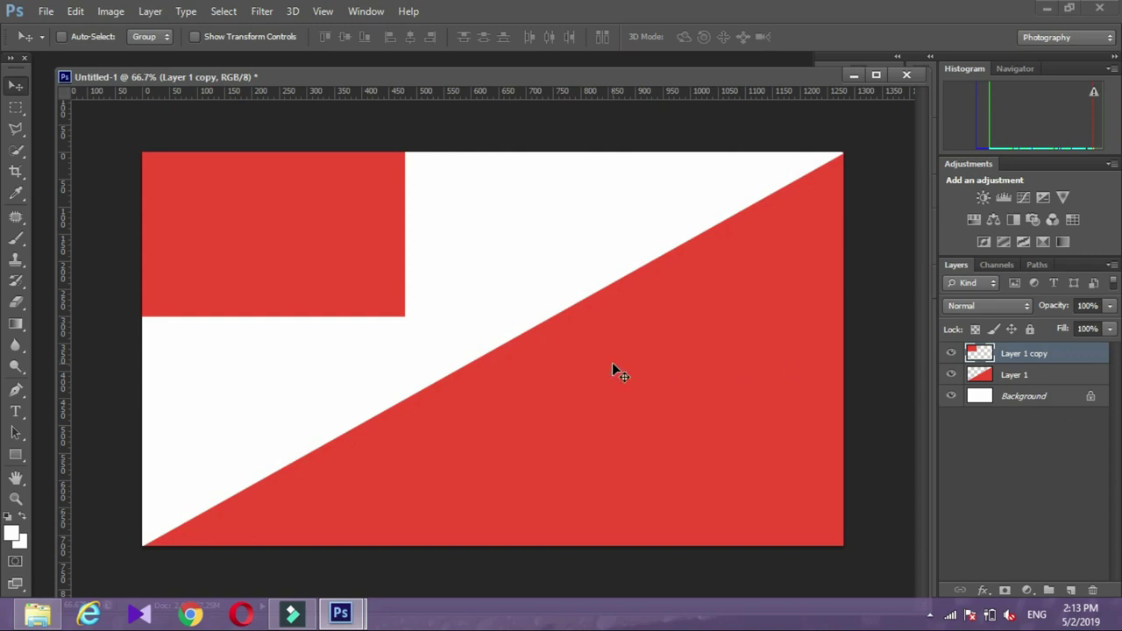
key(Delete)
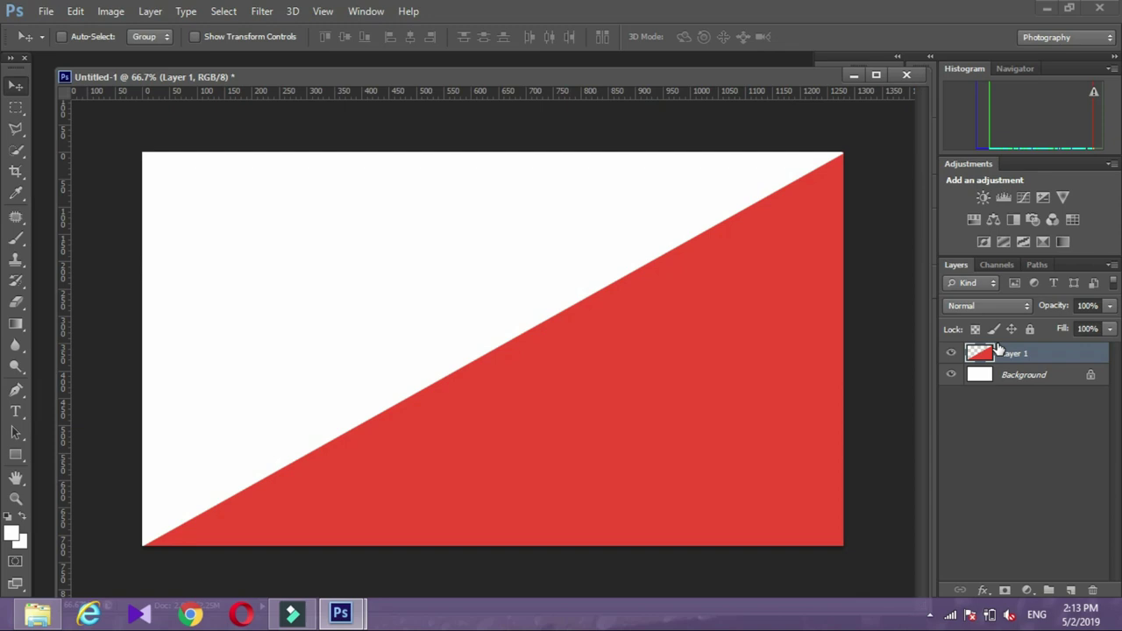
double_click(997, 350)
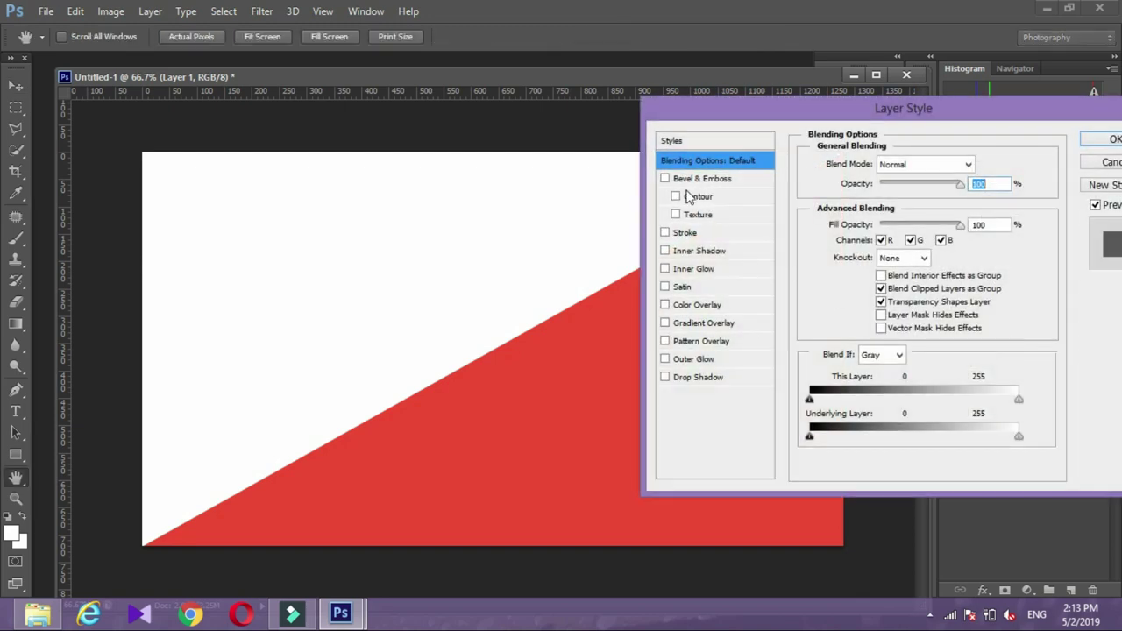
Apply Bevel & Emboss with Contour to Layer 1, then add an empty Layer 2
click(666, 180)
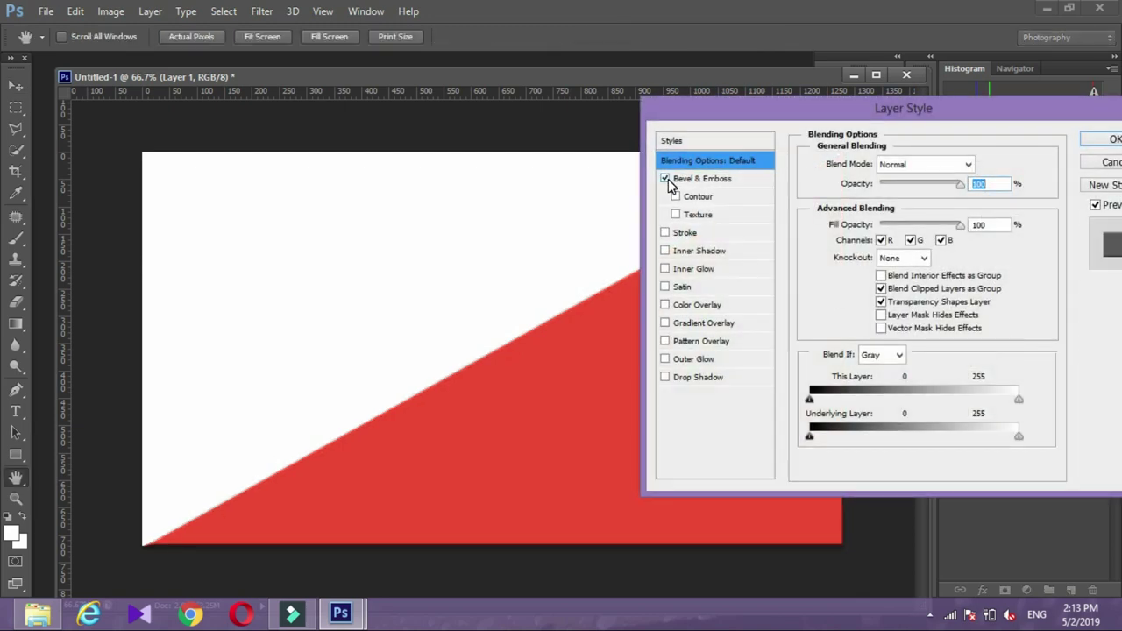
click(676, 198)
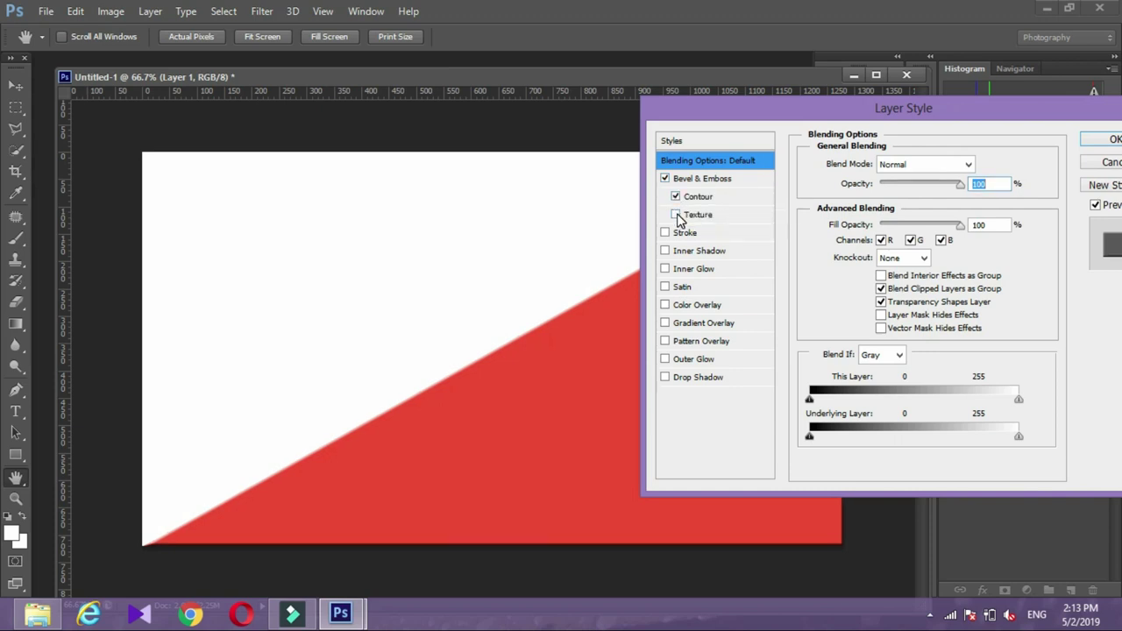
click(1102, 142)
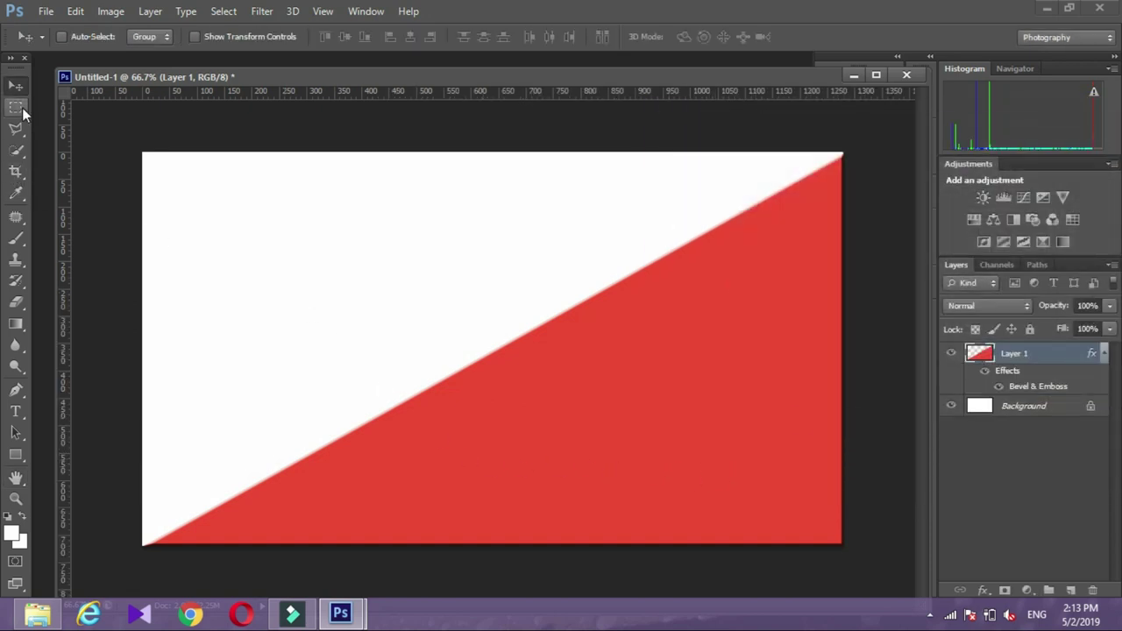
click(1071, 591)
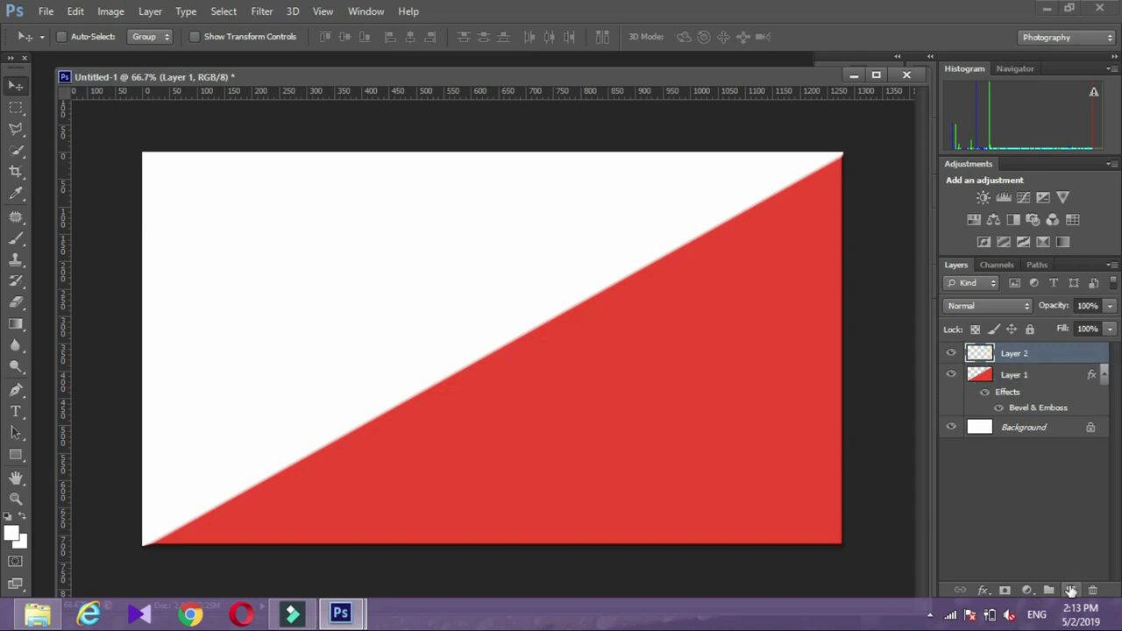
Marquee-select a thin strip along the top edge of the canvas on Layer 2
click(17, 108)
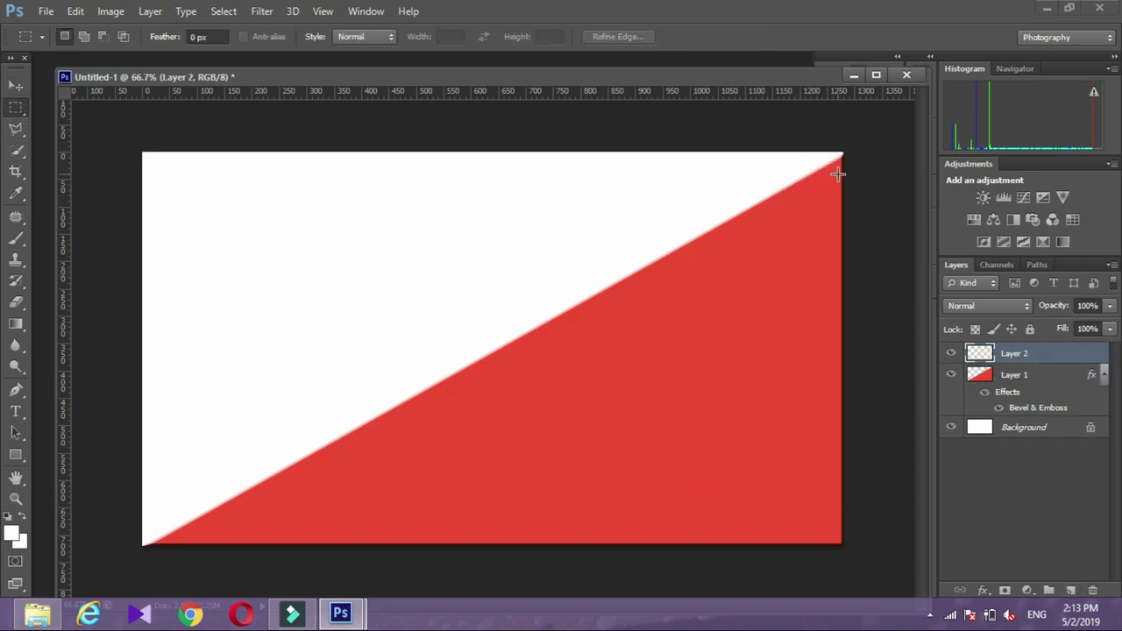
mouse_move(840, 173)
mouse_down()
mouse_move(665, 186)
mouse_move(394, 166)
mouse_up()
drag(263, 178, 179, 152)
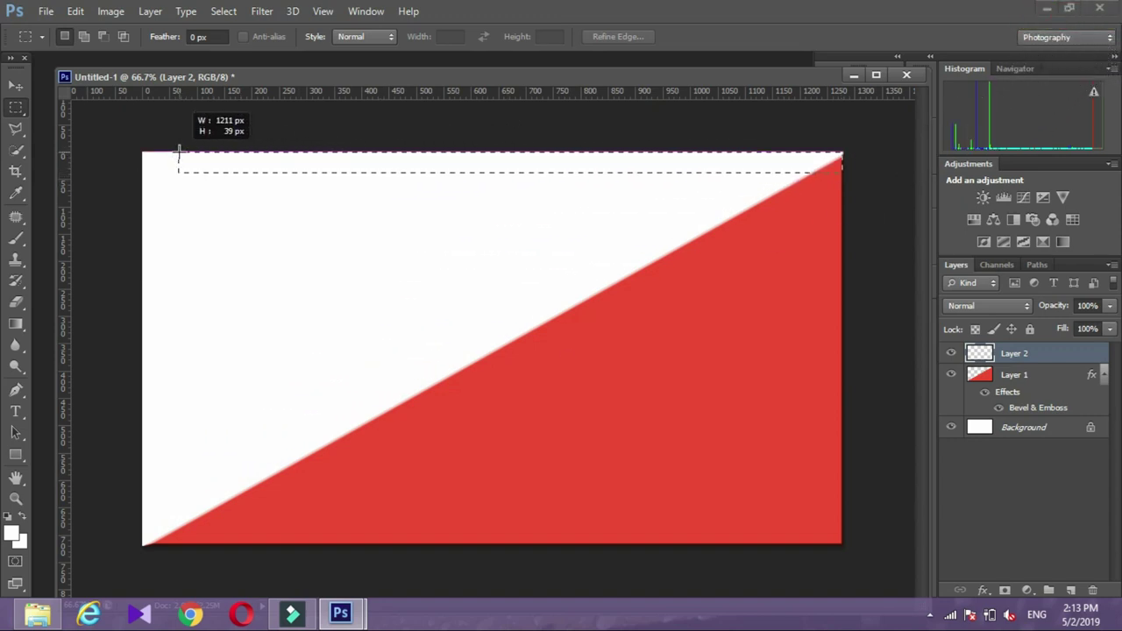
drag(179, 152, 178, 152)
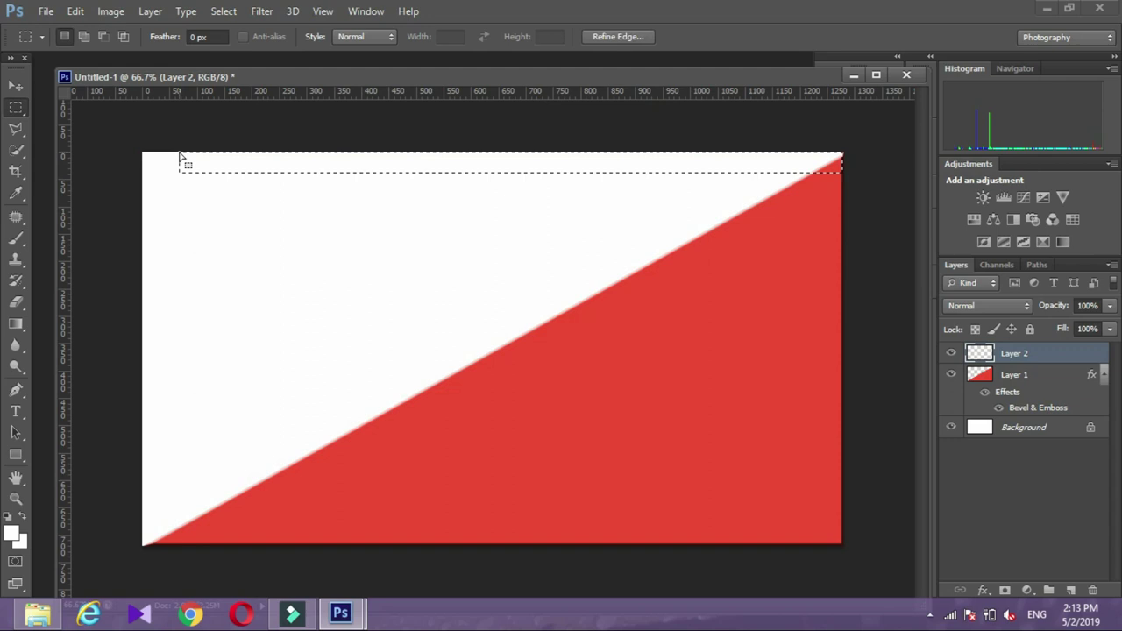
right_click(343, 172)
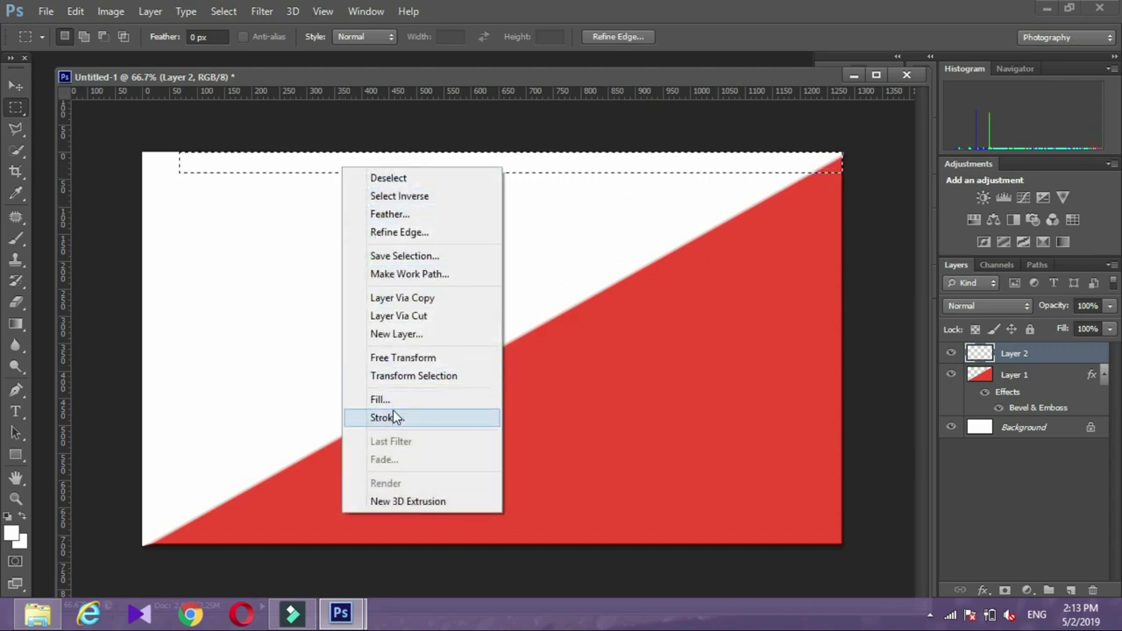
Fill the top strip with a custom medium blue (#4577e6)
click(393, 401)
click(544, 183)
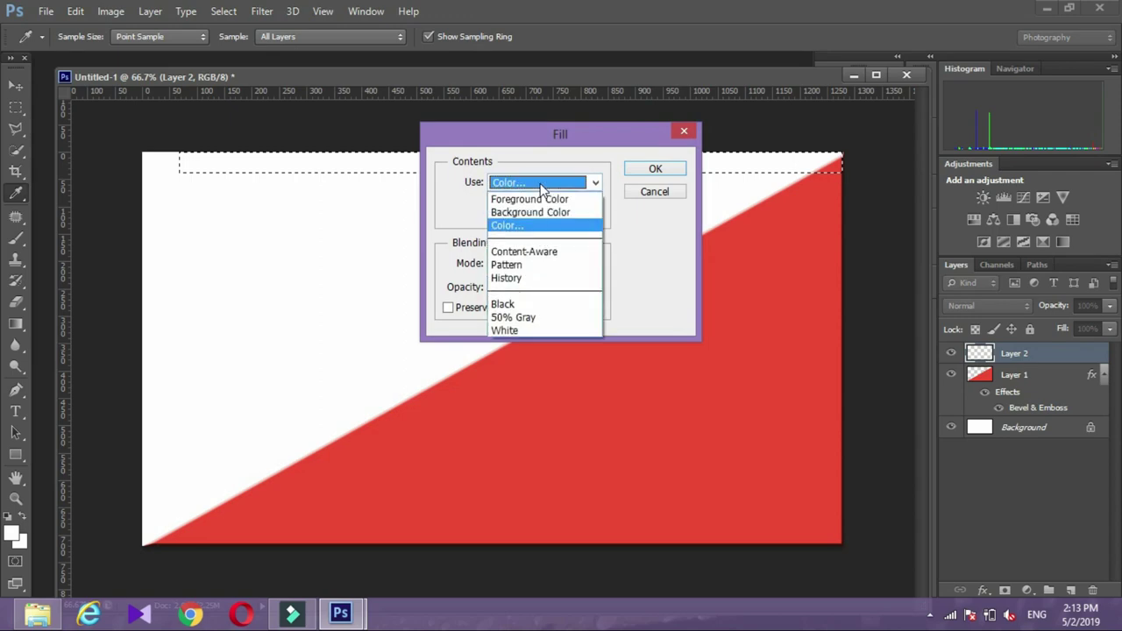
click(532, 225)
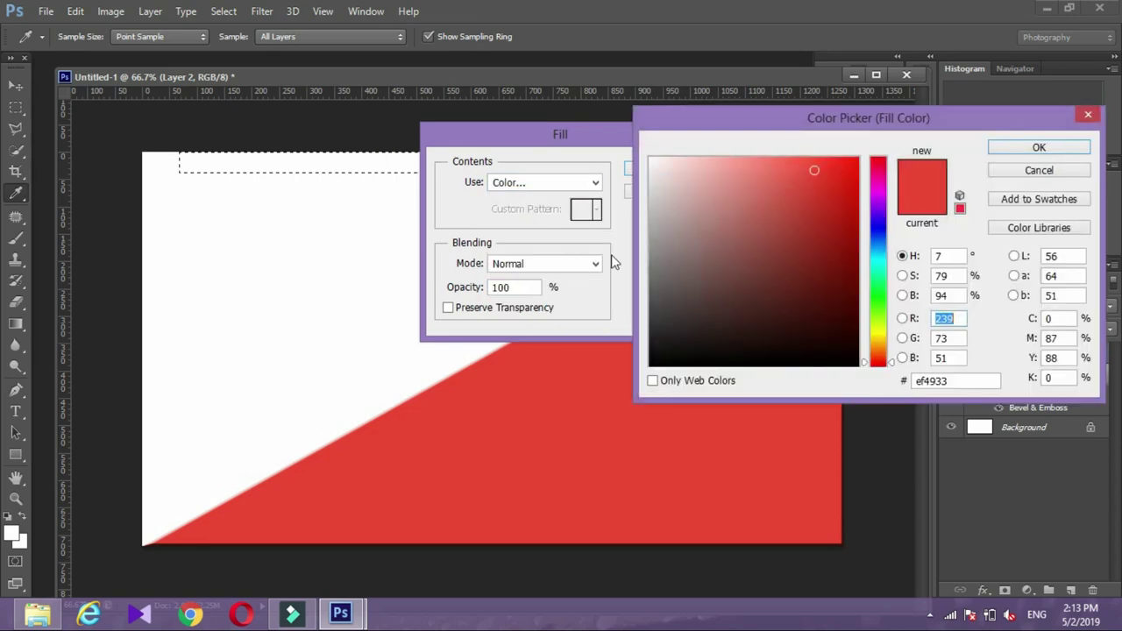
click(878, 237)
click(795, 178)
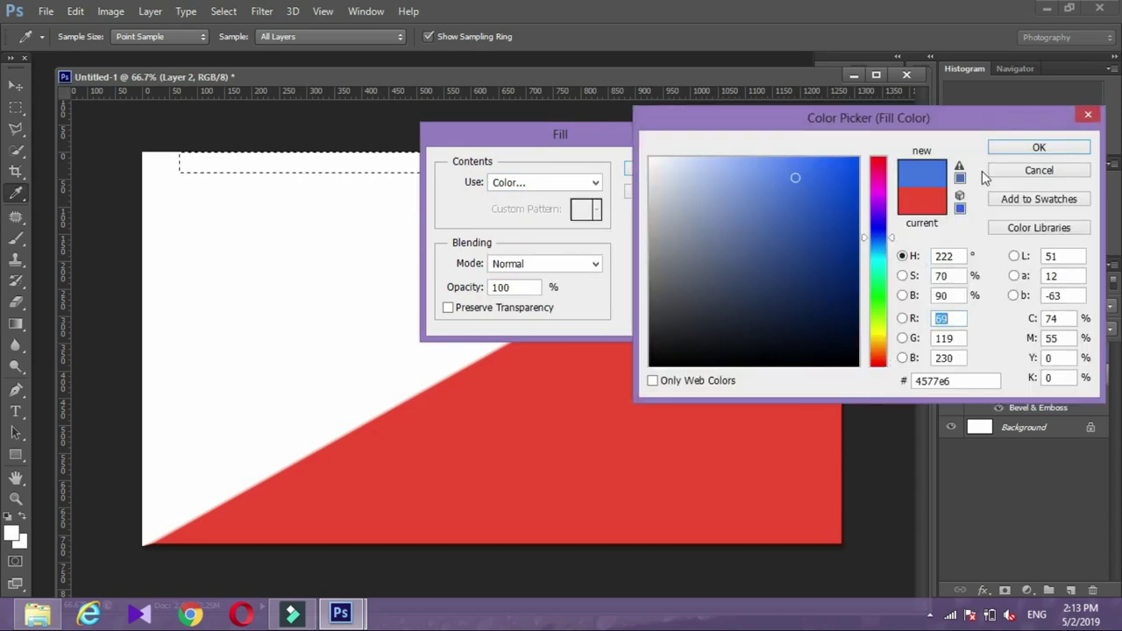
click(1017, 148)
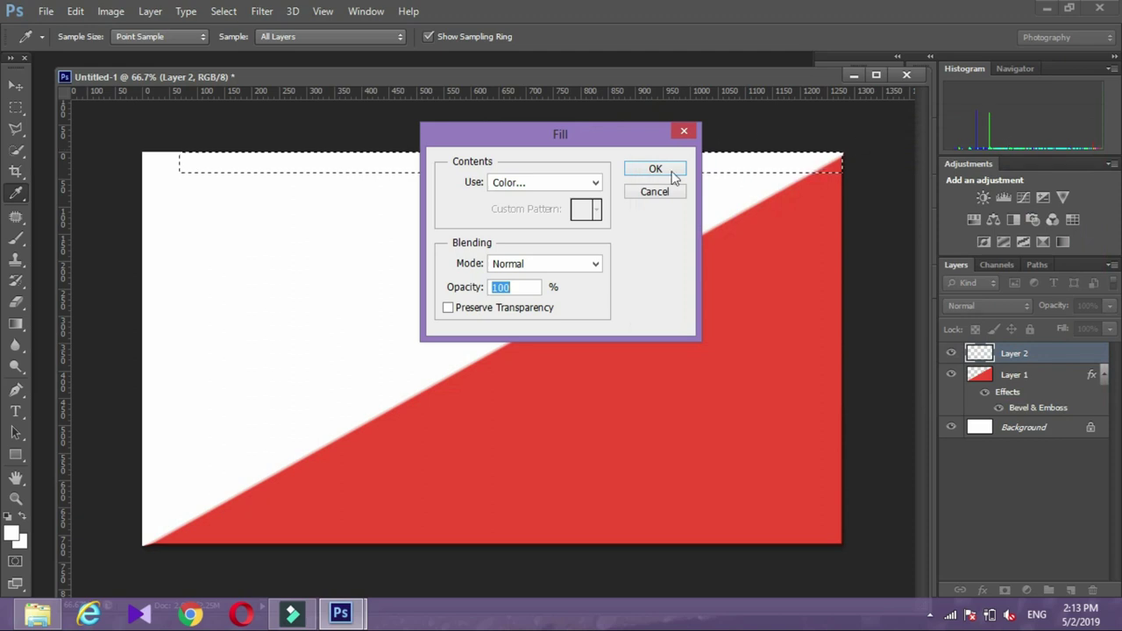
click(673, 172)
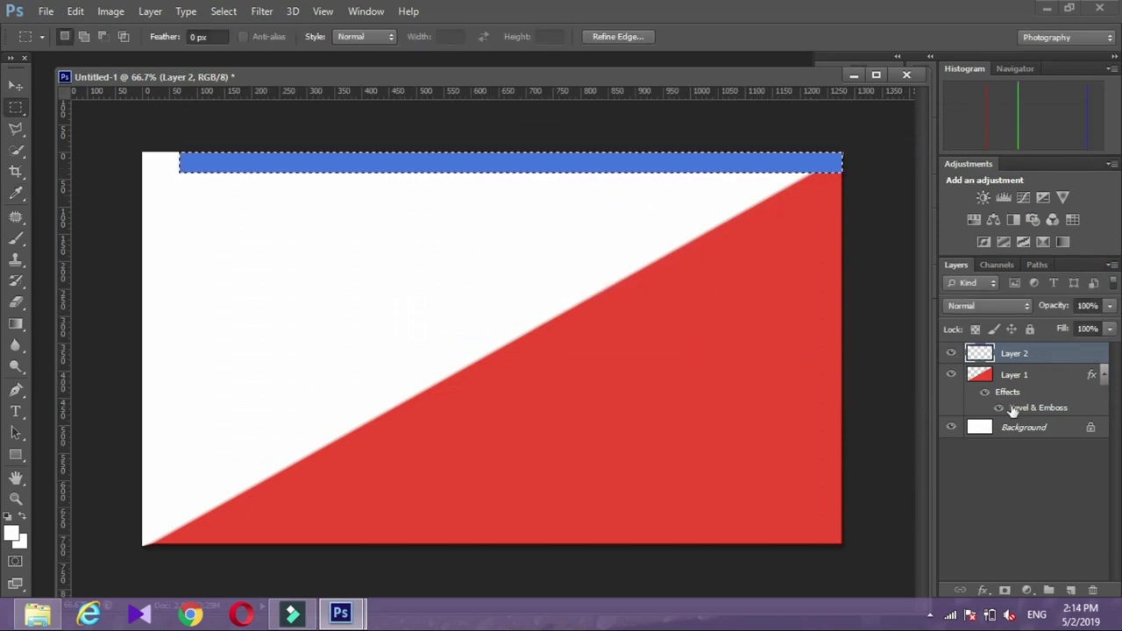
Add a Bevel & Emboss layer style to Layer 2's blue top bar
double_click(1008, 353)
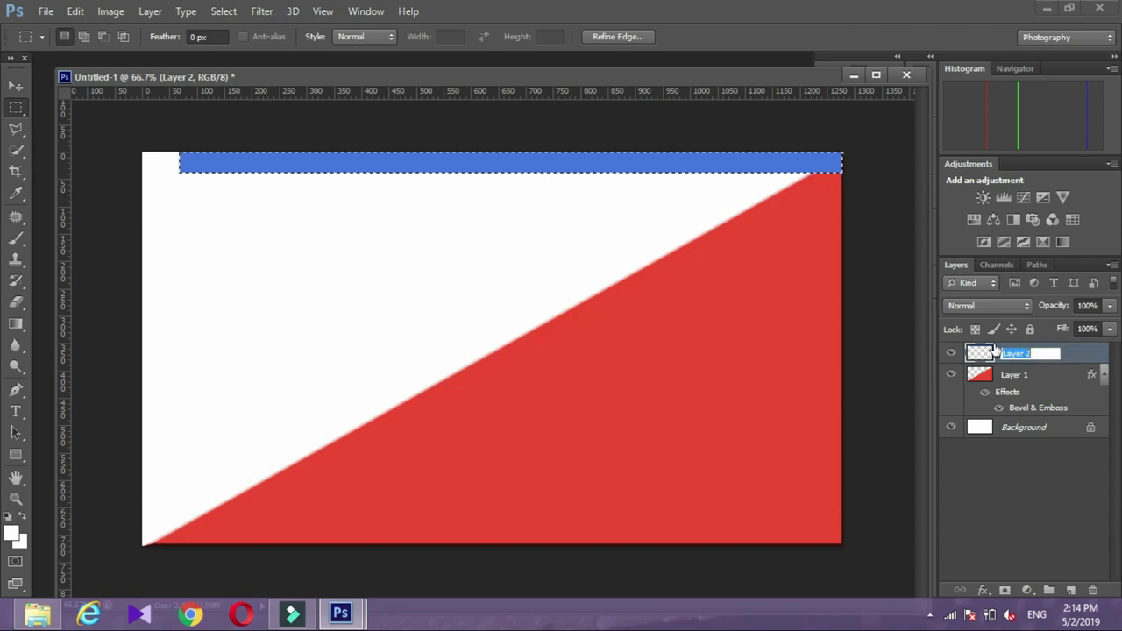
key(Return)
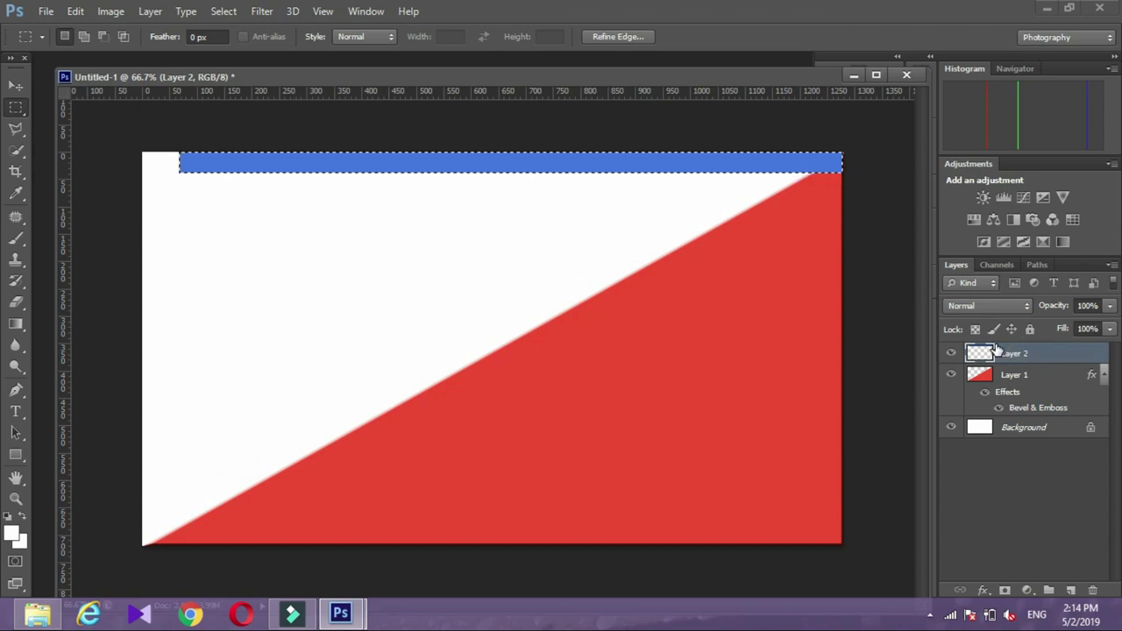
double_click(995, 349)
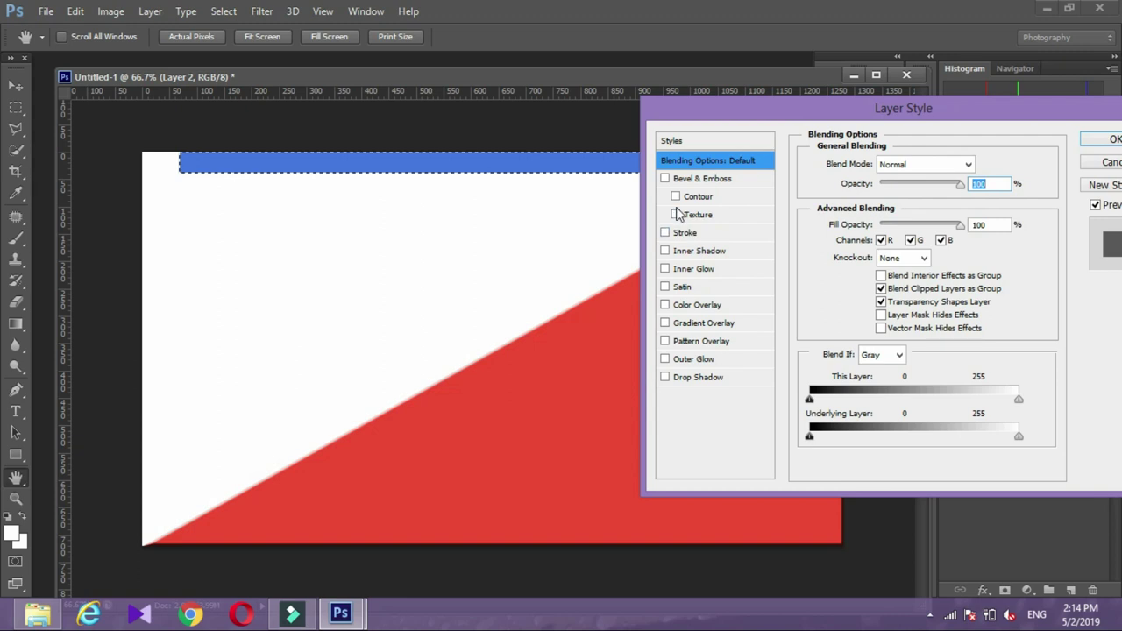
click(667, 179)
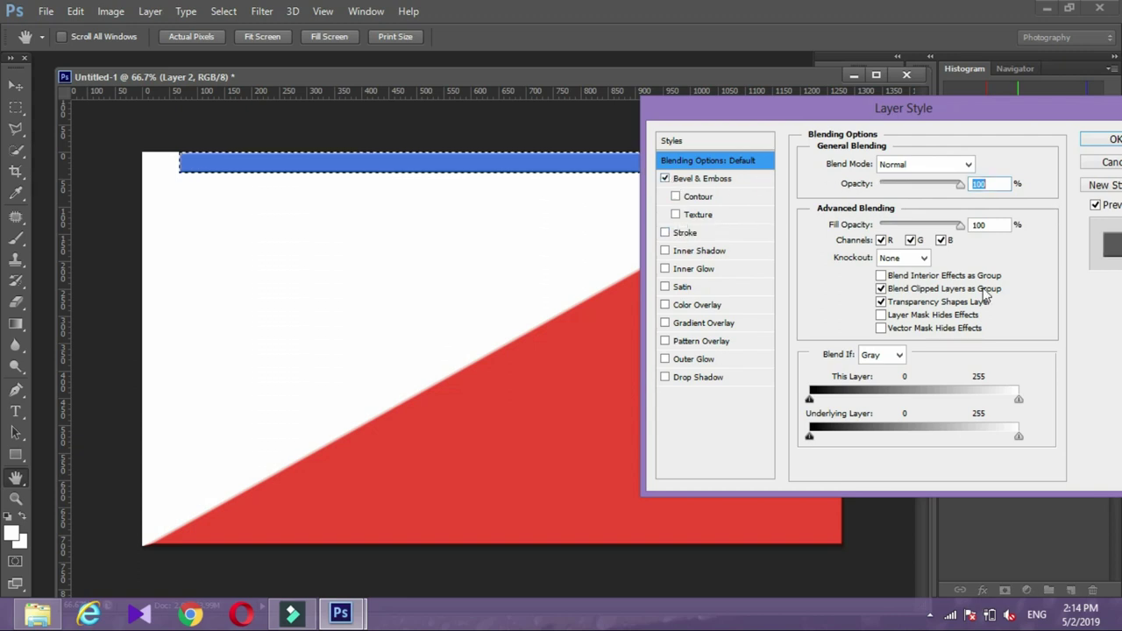
click(1096, 140)
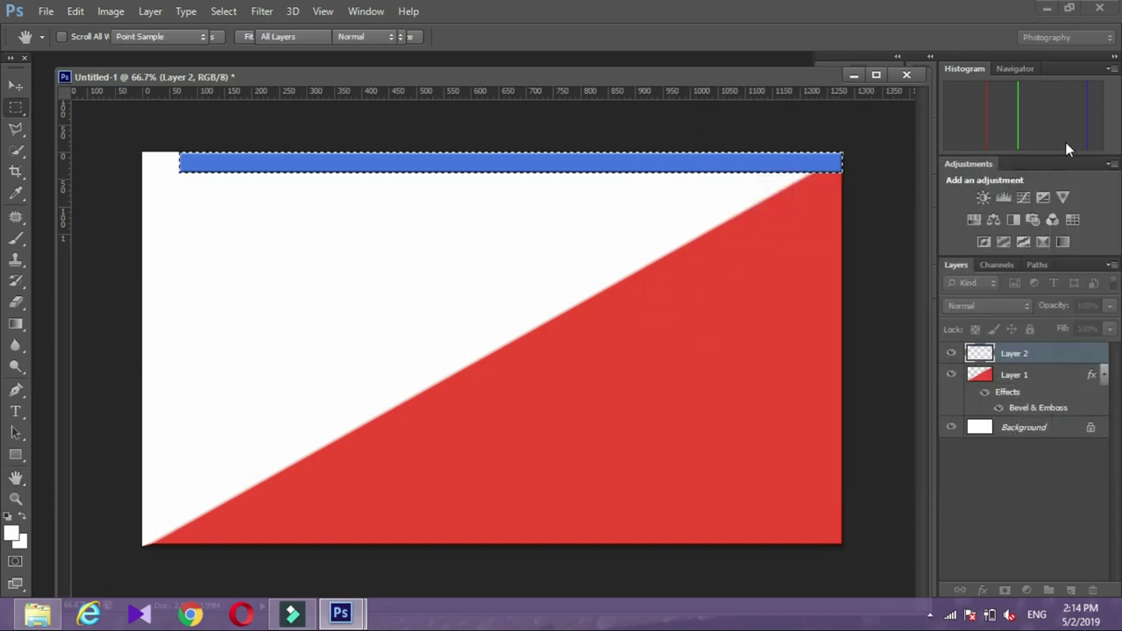
click(16, 86)
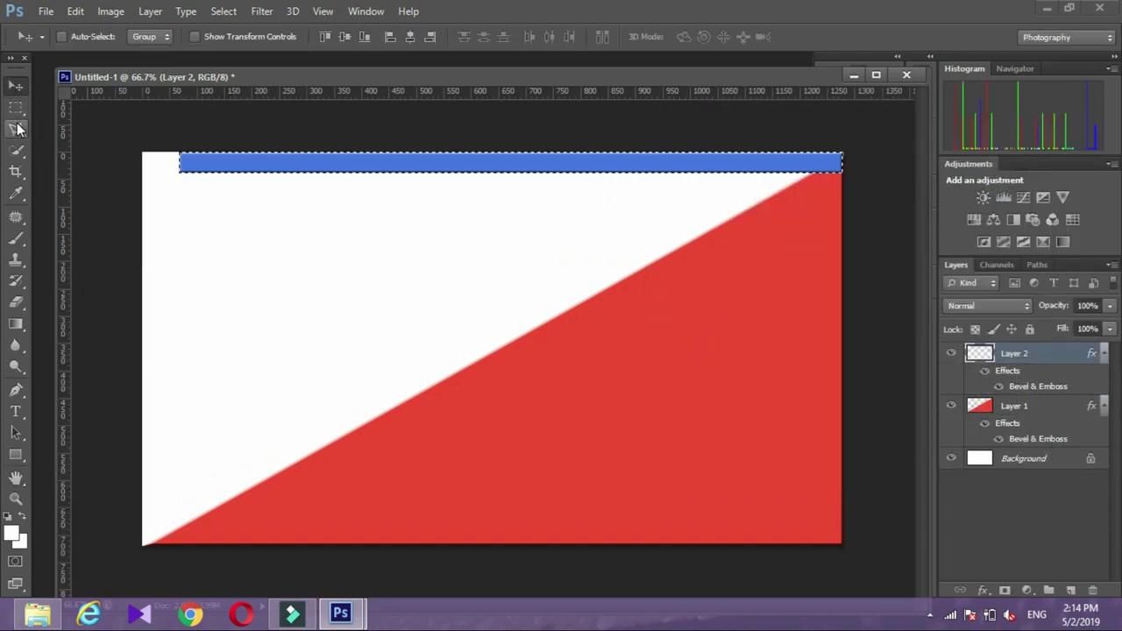
click(16, 128)
click(180, 215)
click(175, 207)
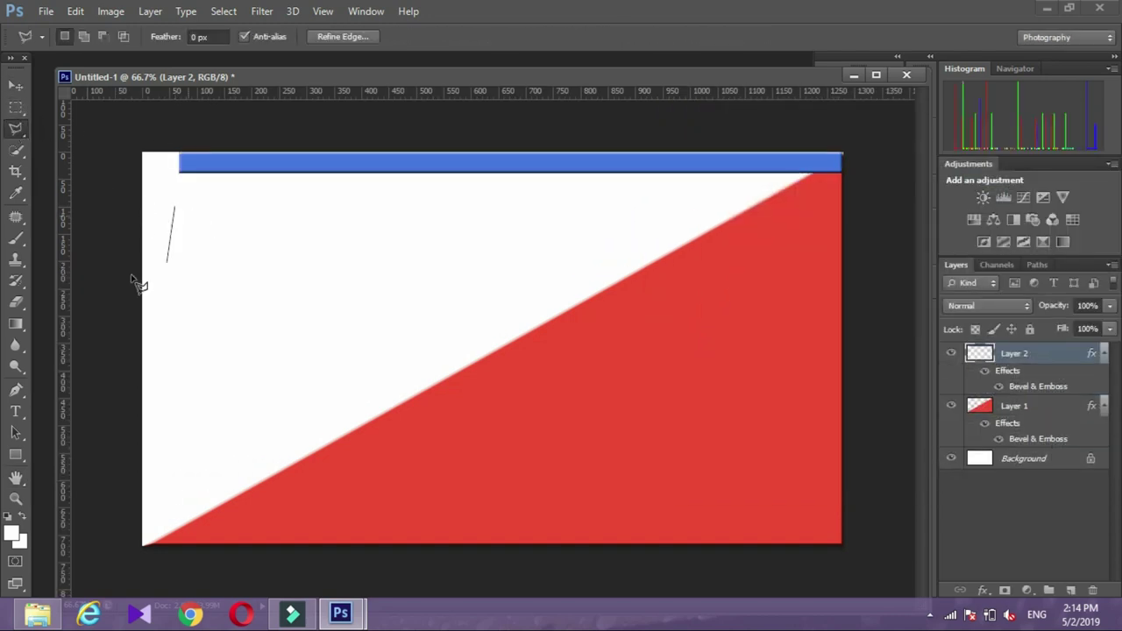
Cancel the polygon selection, deselect the blue bar, and start stretching it left with Free Transform
key(Escape)
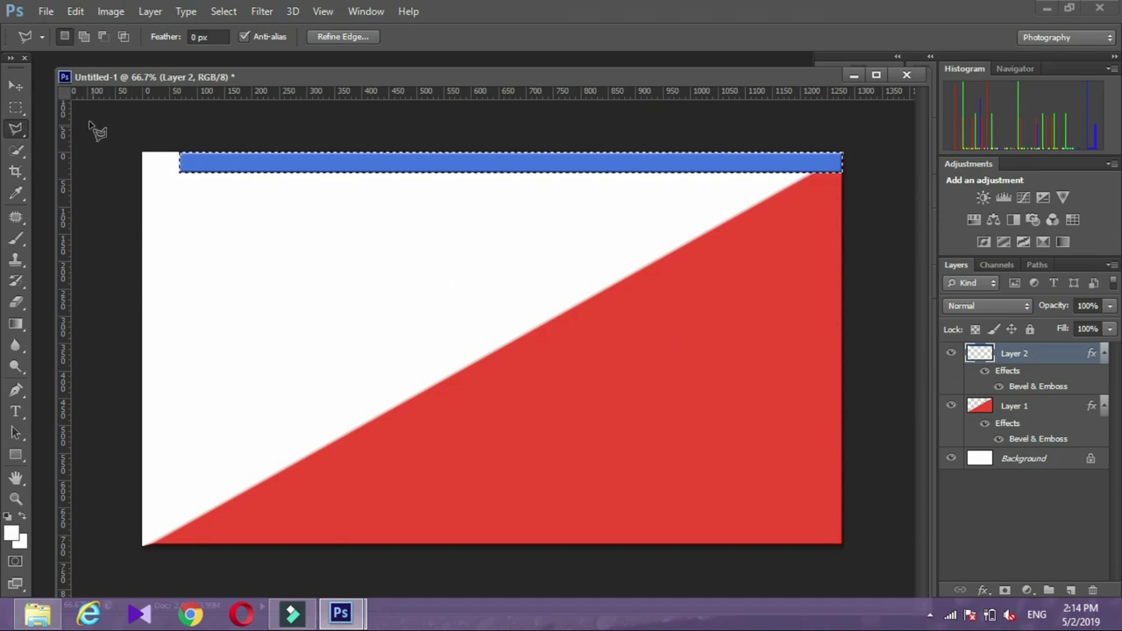
click(16, 132)
click(63, 129)
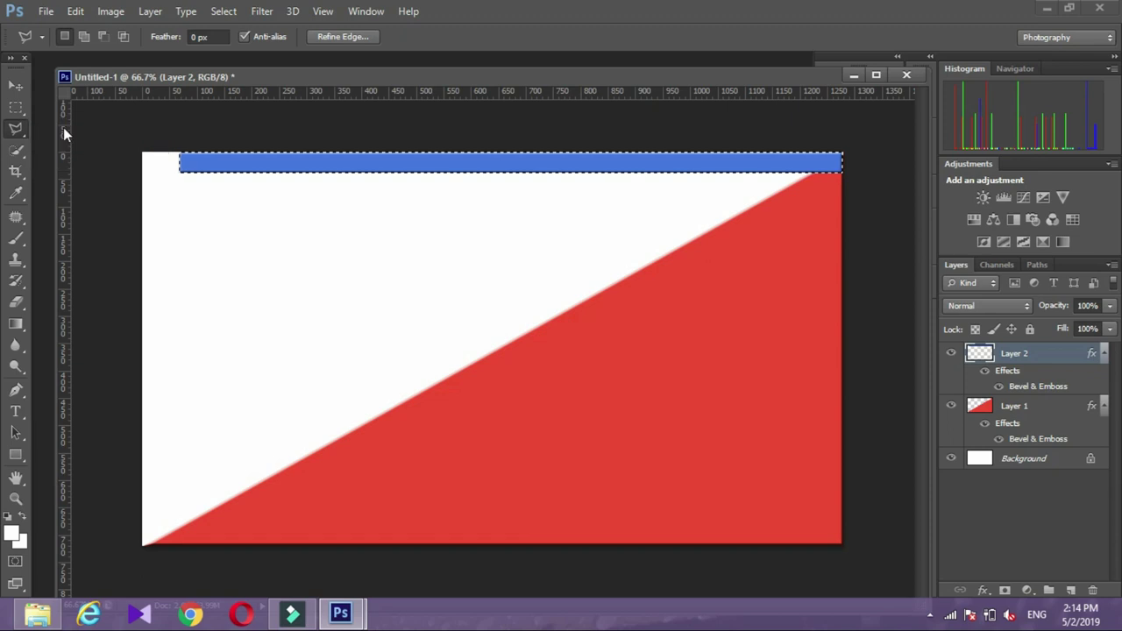
click(235, 283)
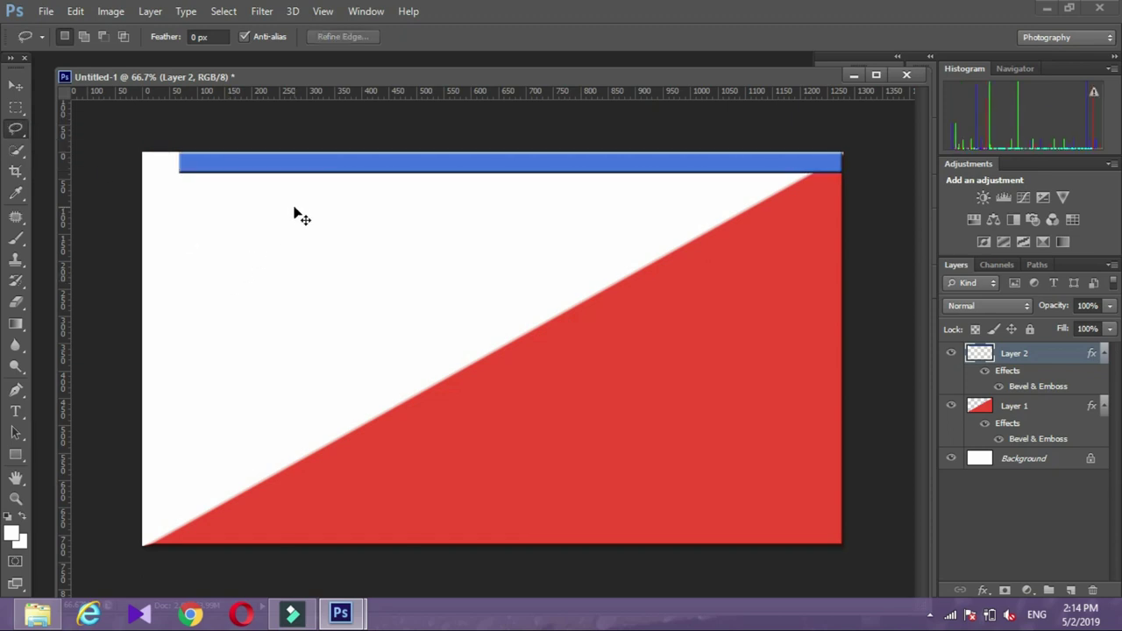
key(ctrl+t)
drag(176, 161, 140, 165)
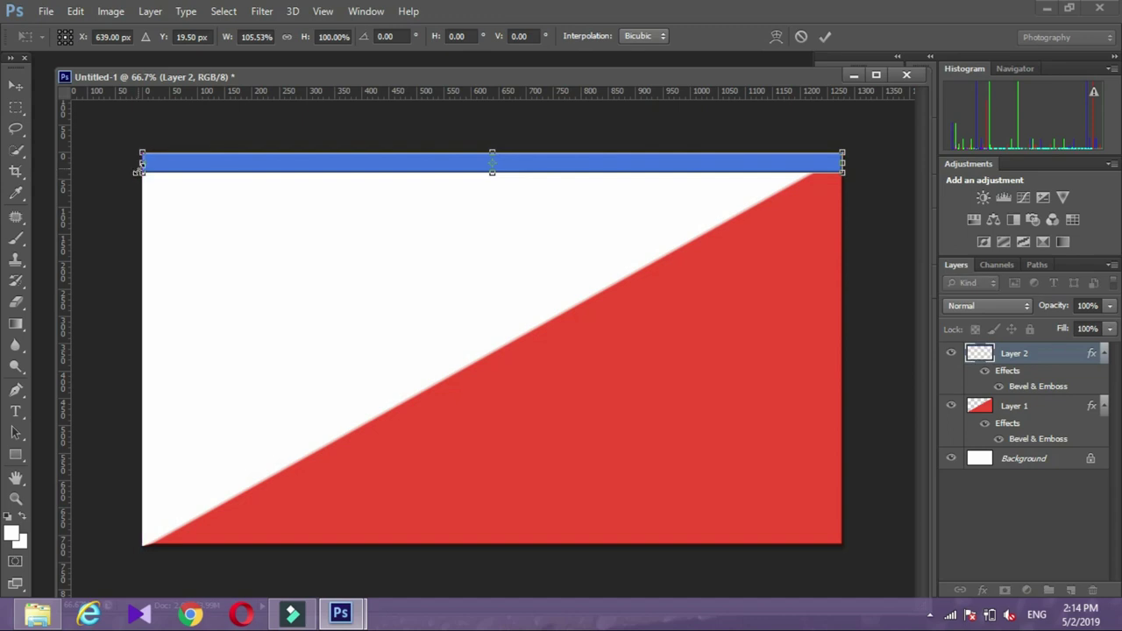
Stretch the blue top bar with Free Transform so it reaches the canvas's left edge
key(Escape)
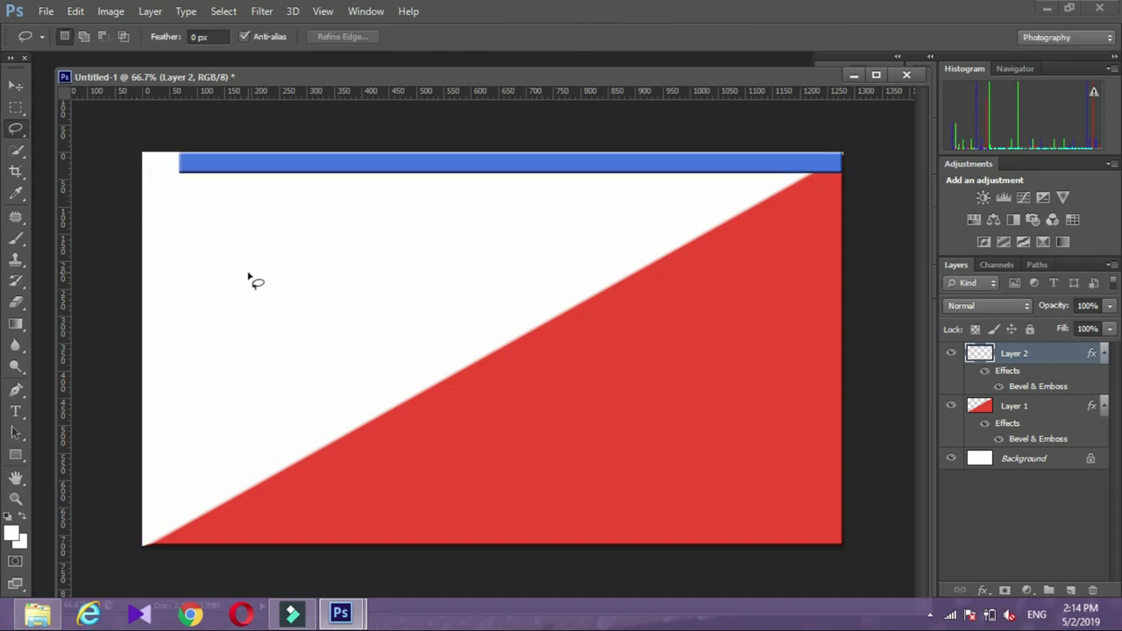
key(ctrl+t)
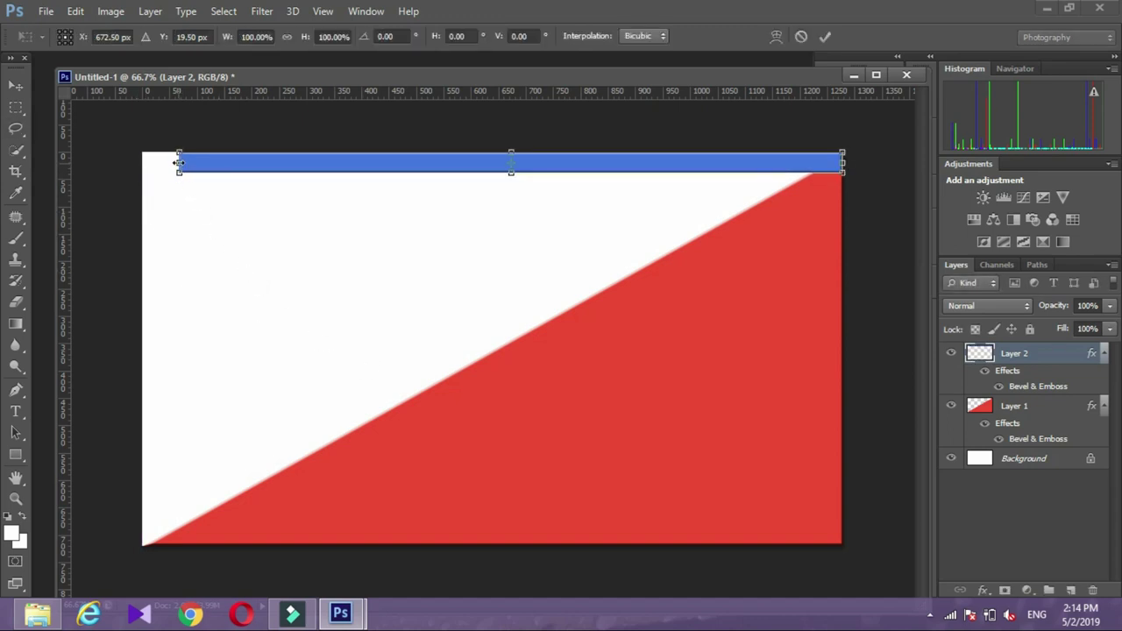
drag(178, 163, 142, 165)
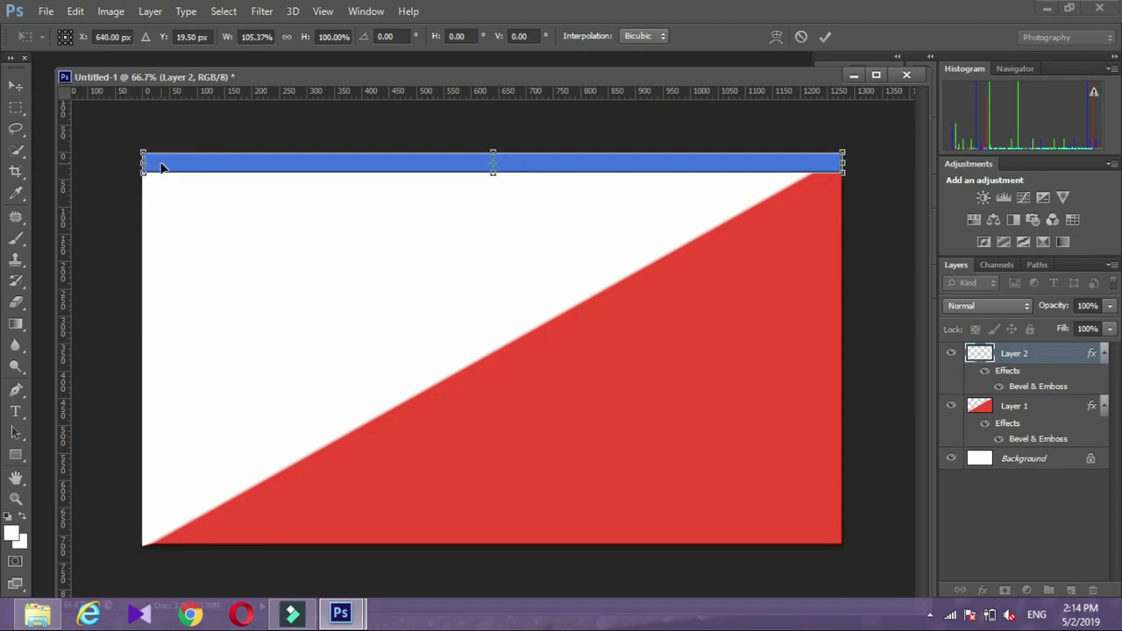
key(Return)
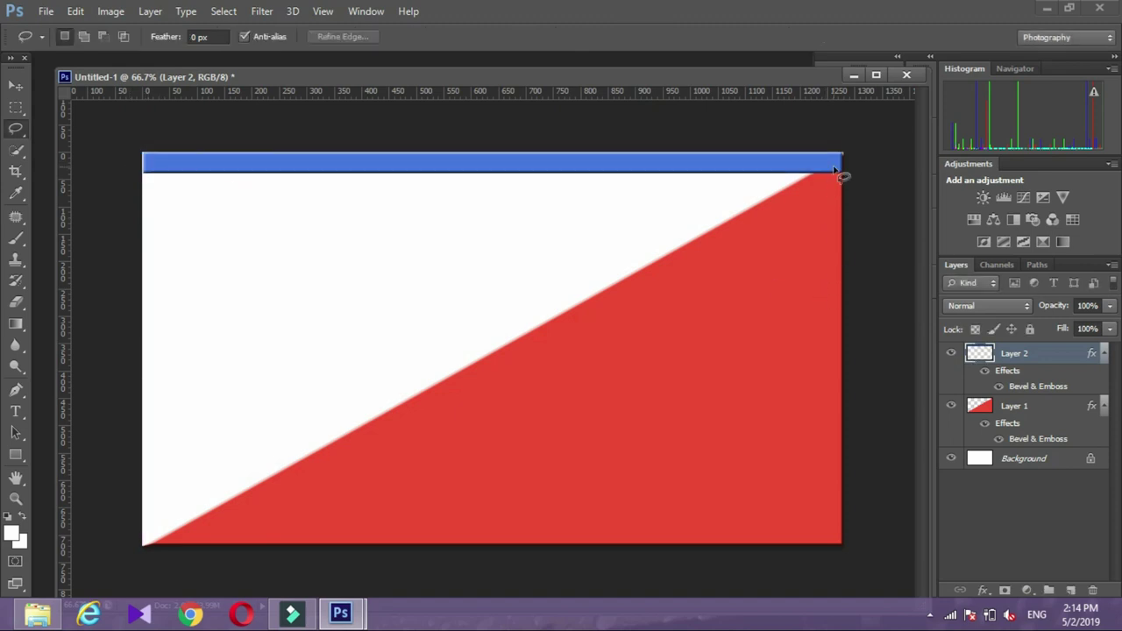
Fill a triangle at the bar's top-right corner with red along the diagonal, then deselect
right_click(22, 139)
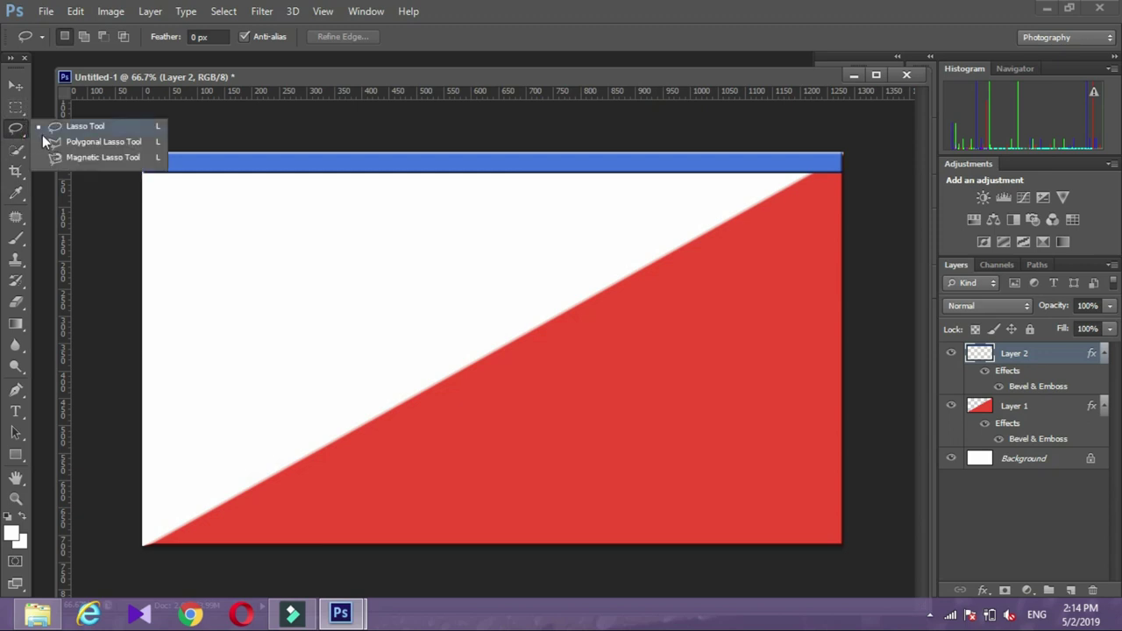
click(57, 142)
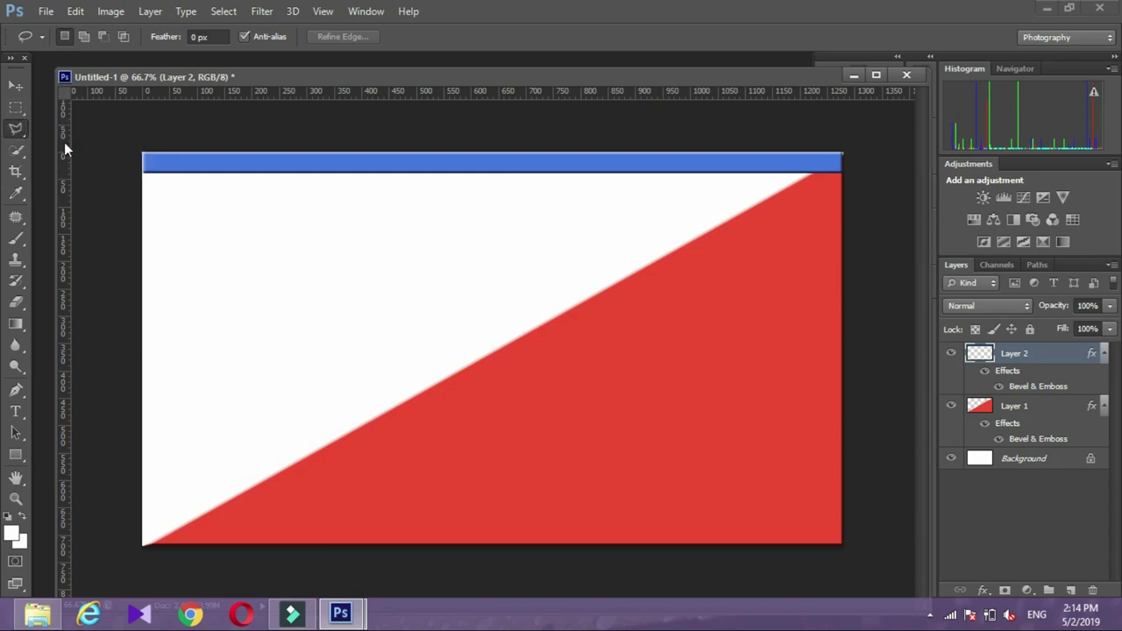
click(809, 174)
click(842, 155)
click(812, 176)
key(alt+BackSpace)
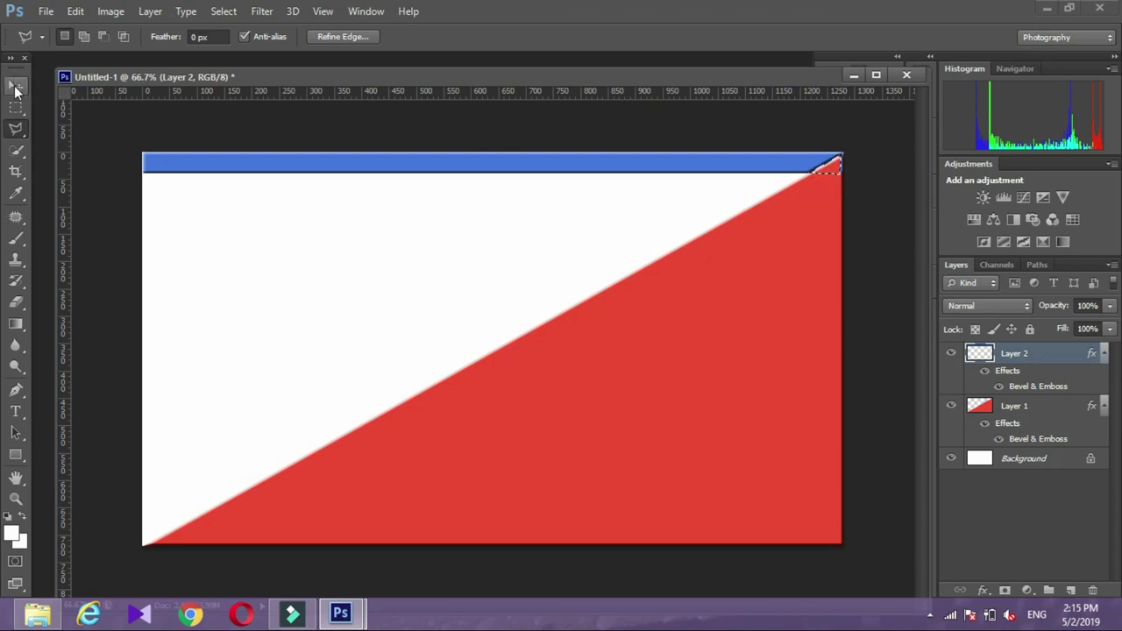
click(15, 87)
drag(16, 128, 49, 132)
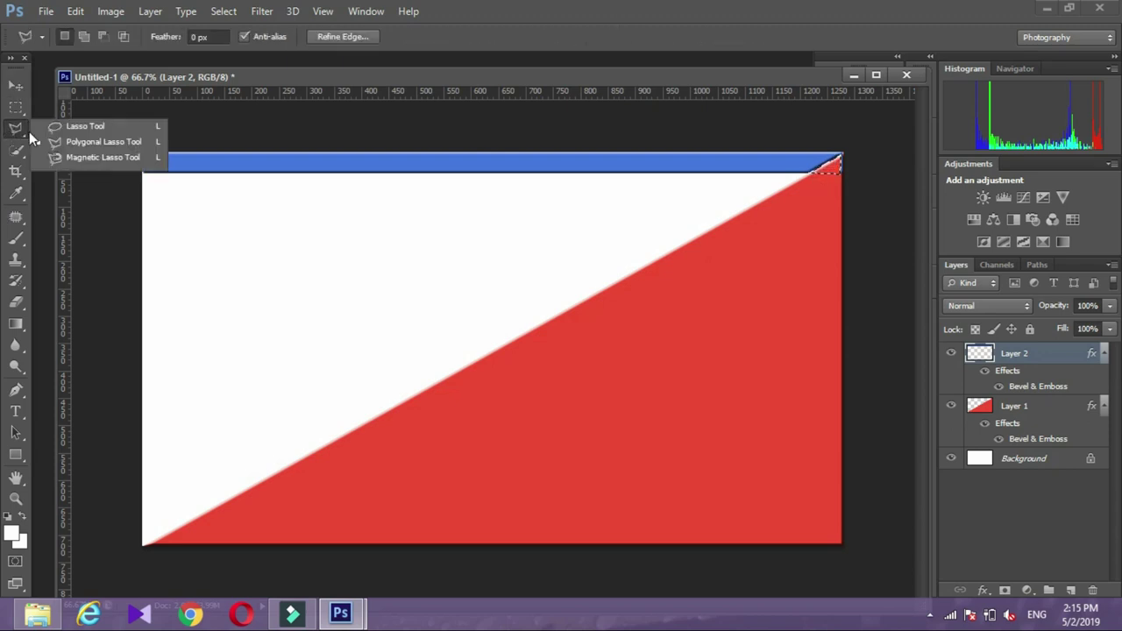
click(301, 243)
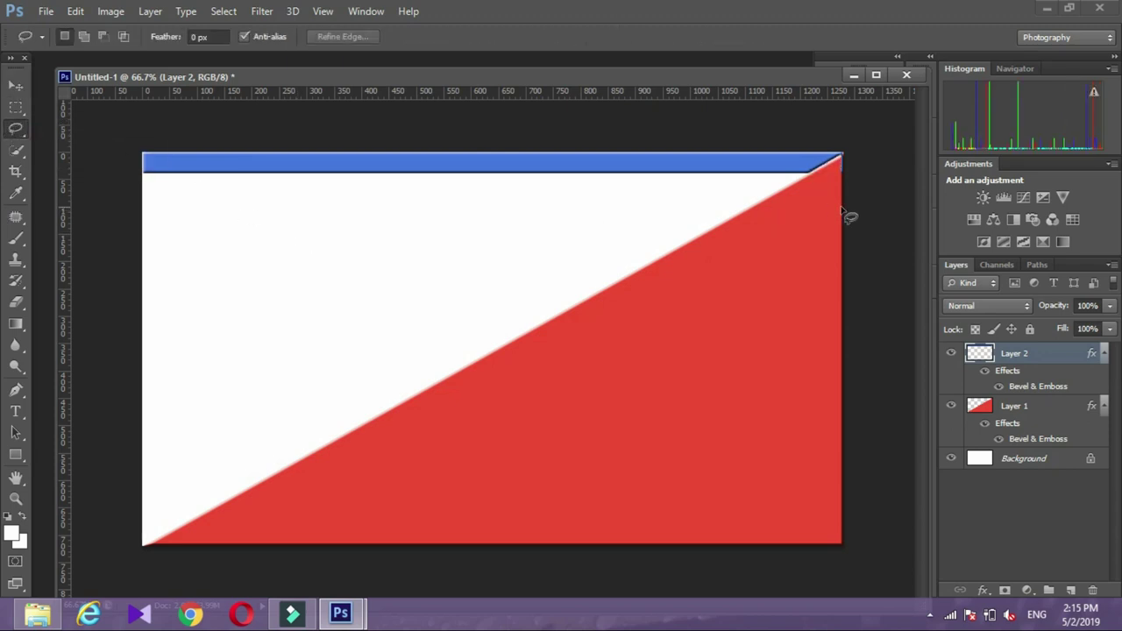
click(16, 302)
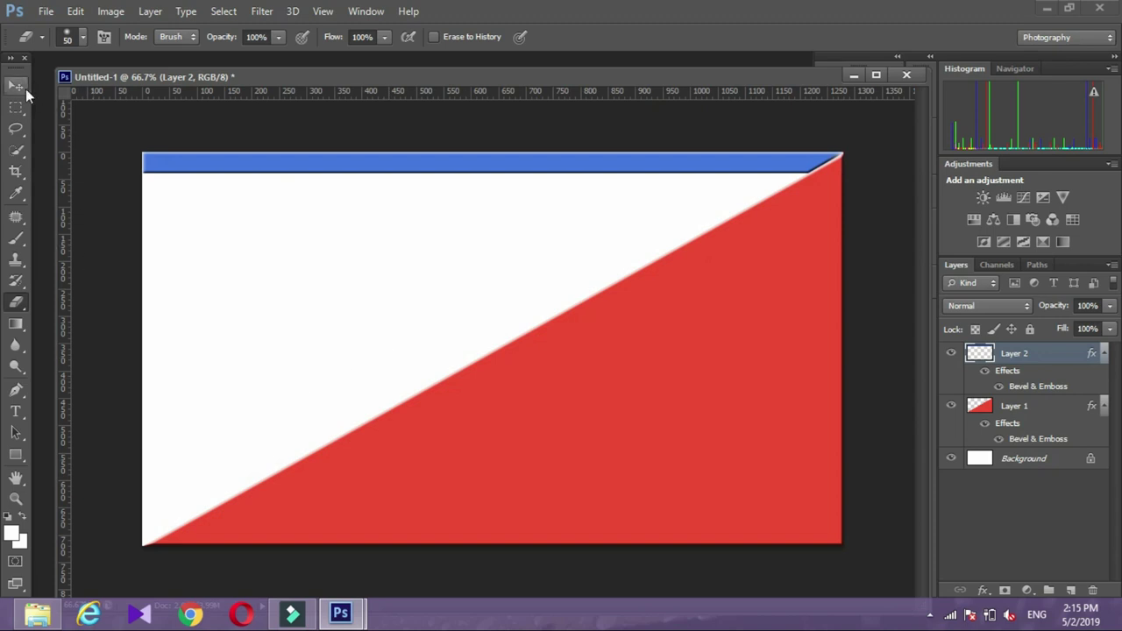
click(15, 129)
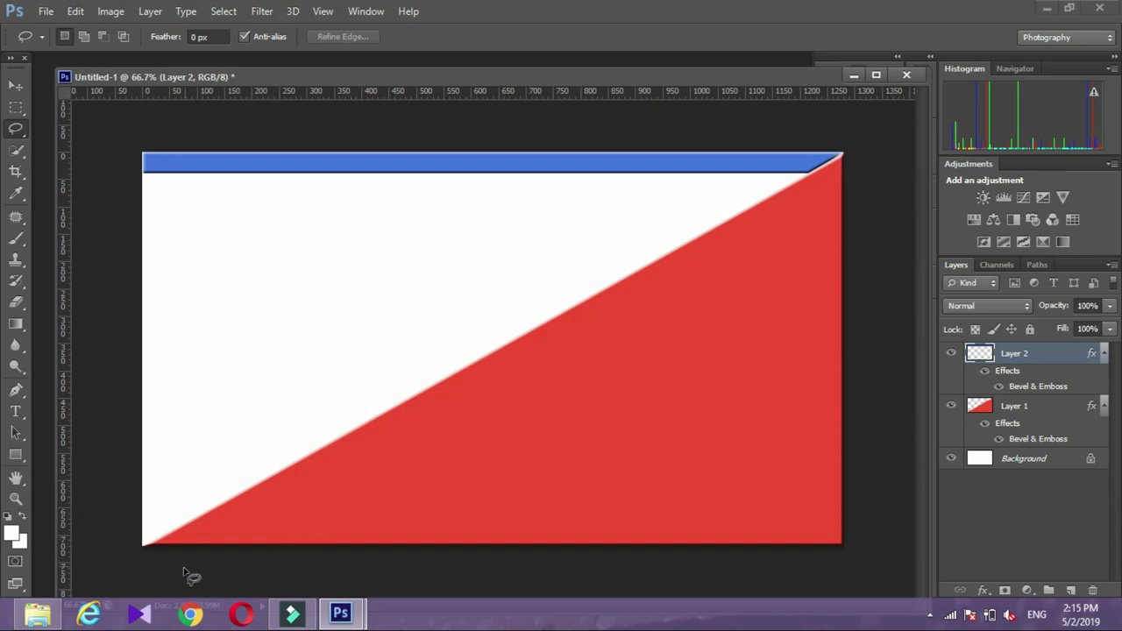
Search Google in Chrome for kuttipencil and open the About Kuttipencil site
click(200, 620)
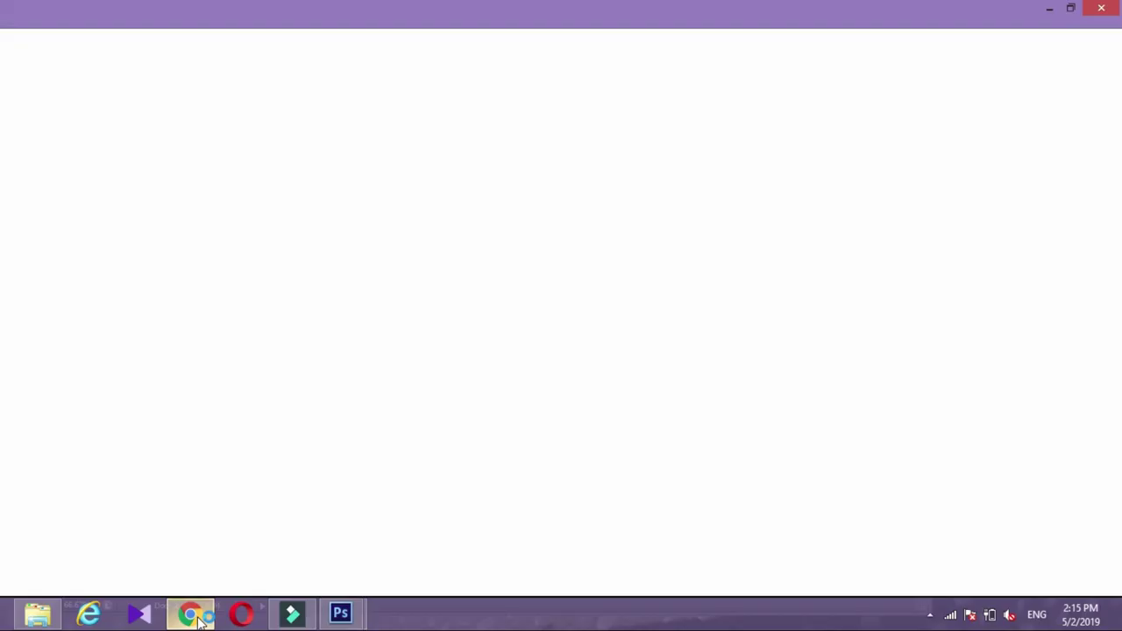
text(ku)
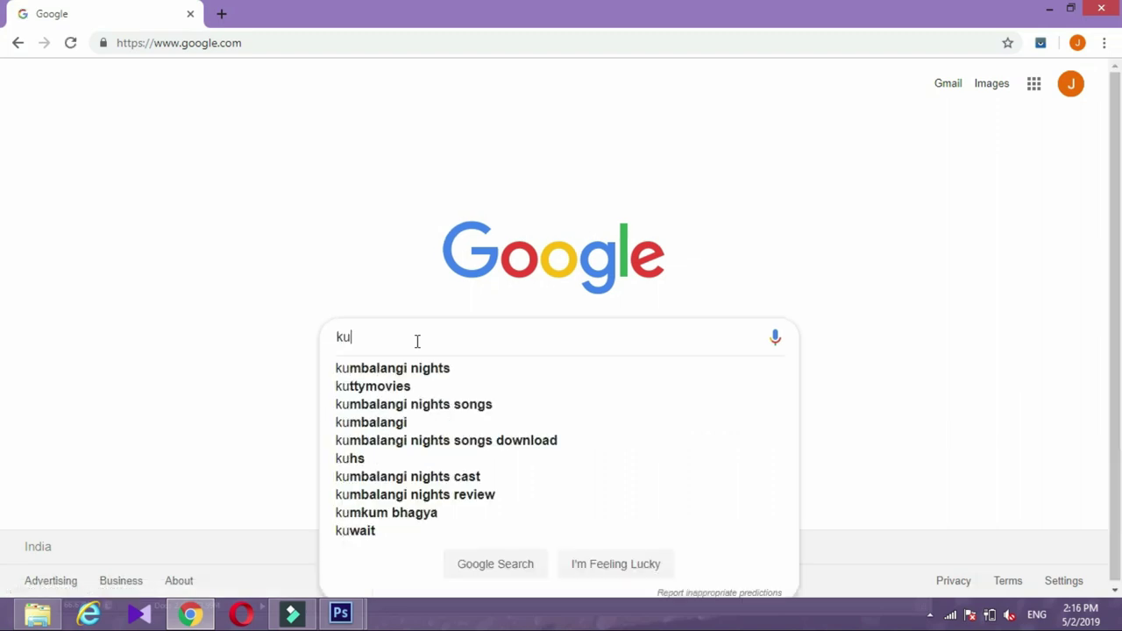
text(tt)
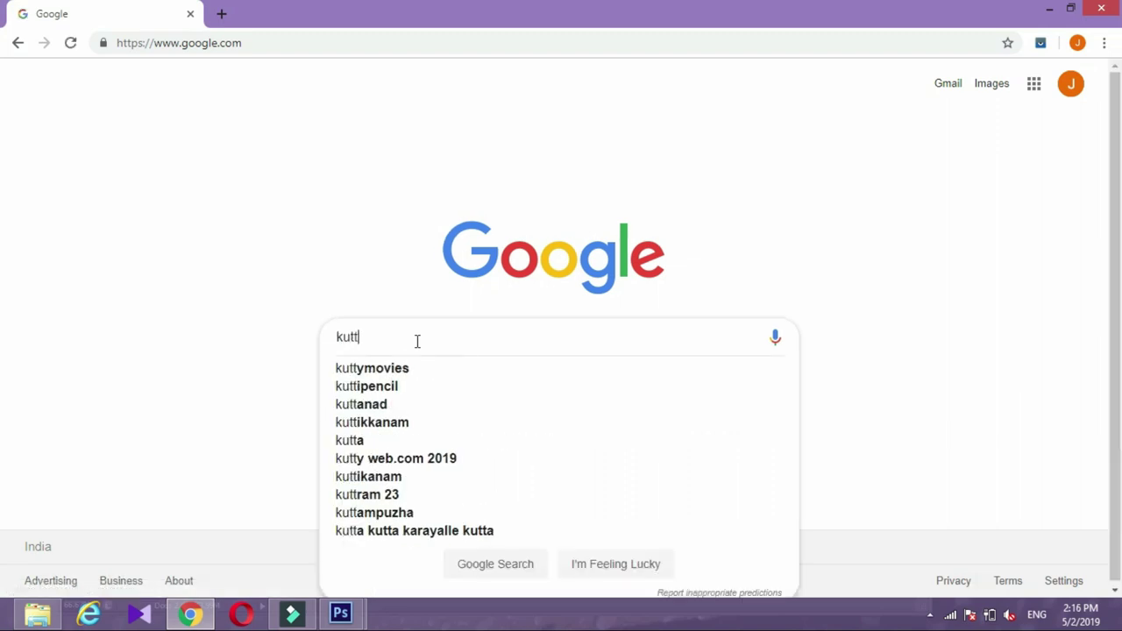
click(423, 391)
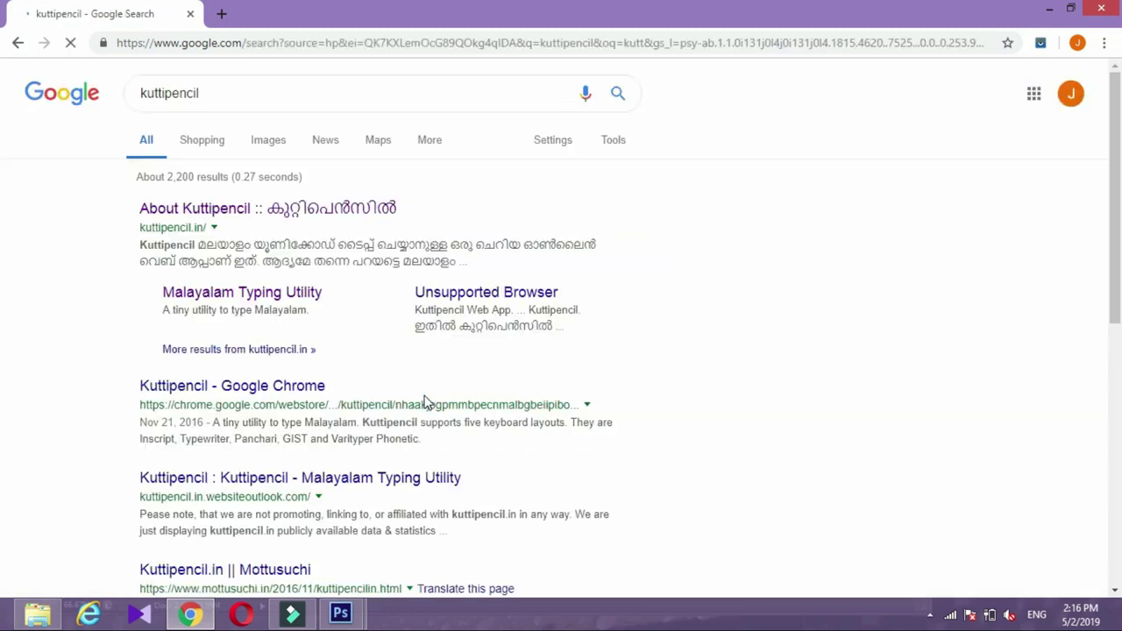
click(235, 217)
text(ent)
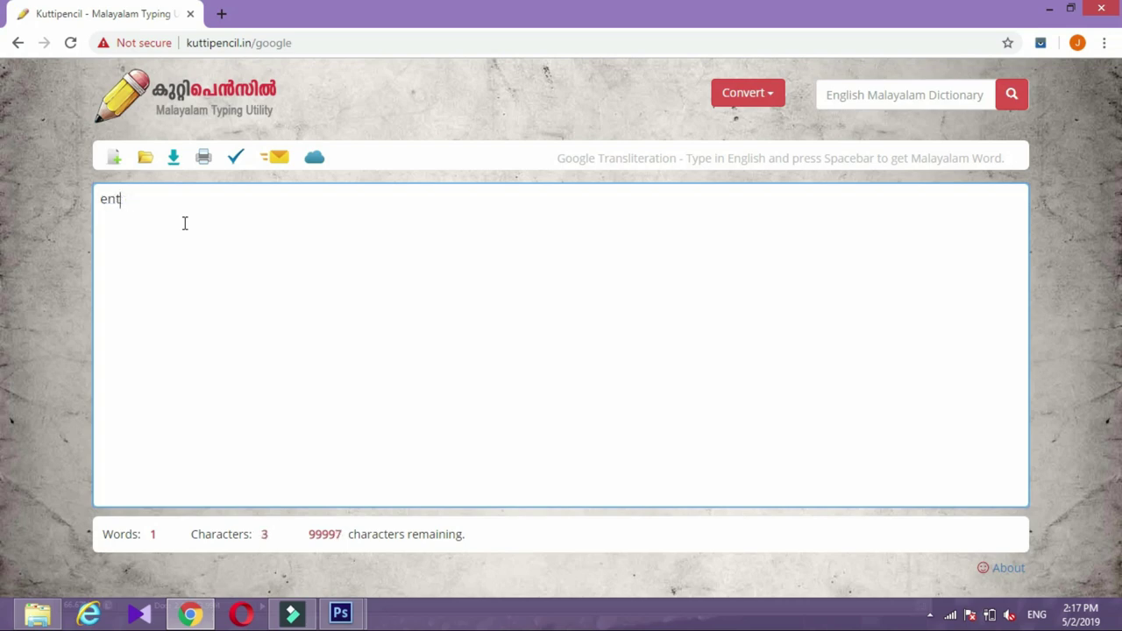
Type 'ente swantham video' in Kuttipencil and convert it to FML Series text
text(swantham)
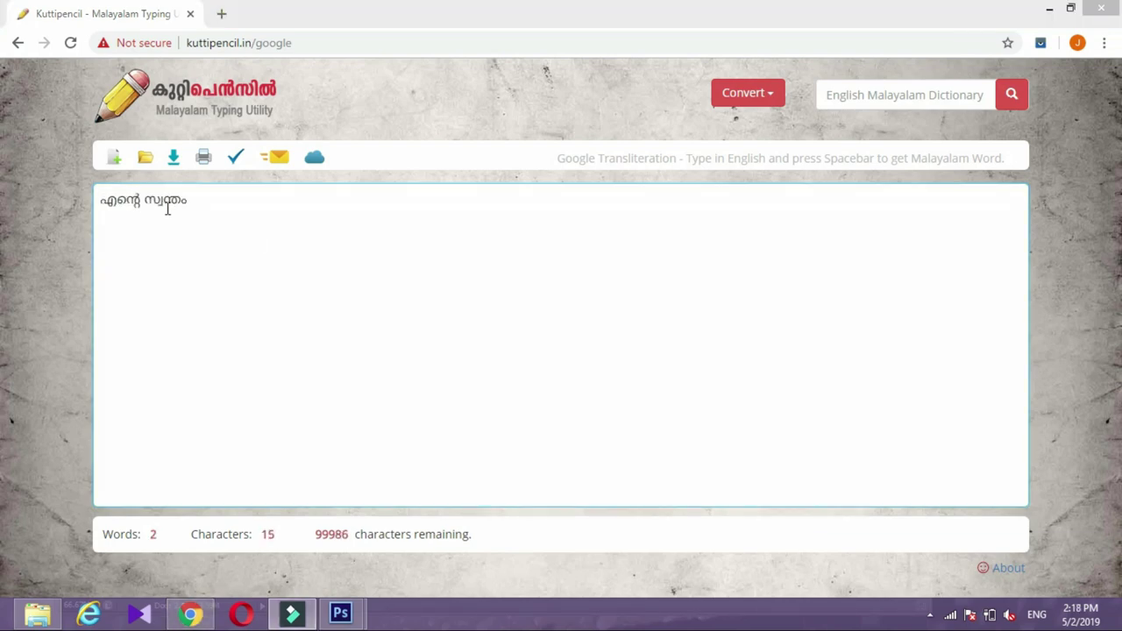
key(BackSpace)
text(vi)
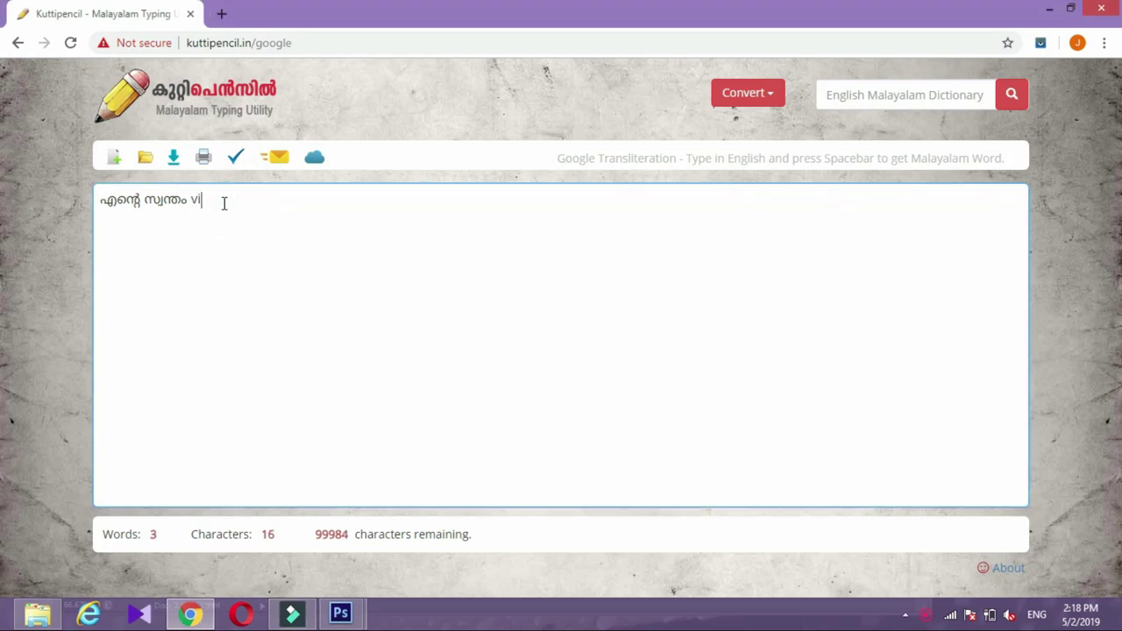
text(d)
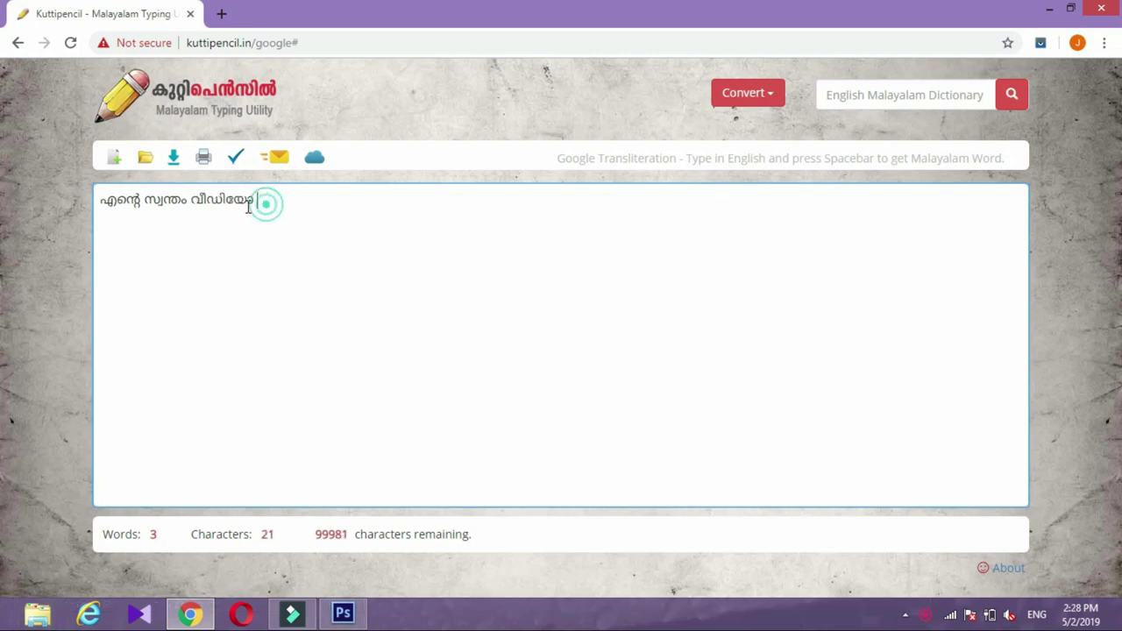
drag(265, 201, 63, 214)
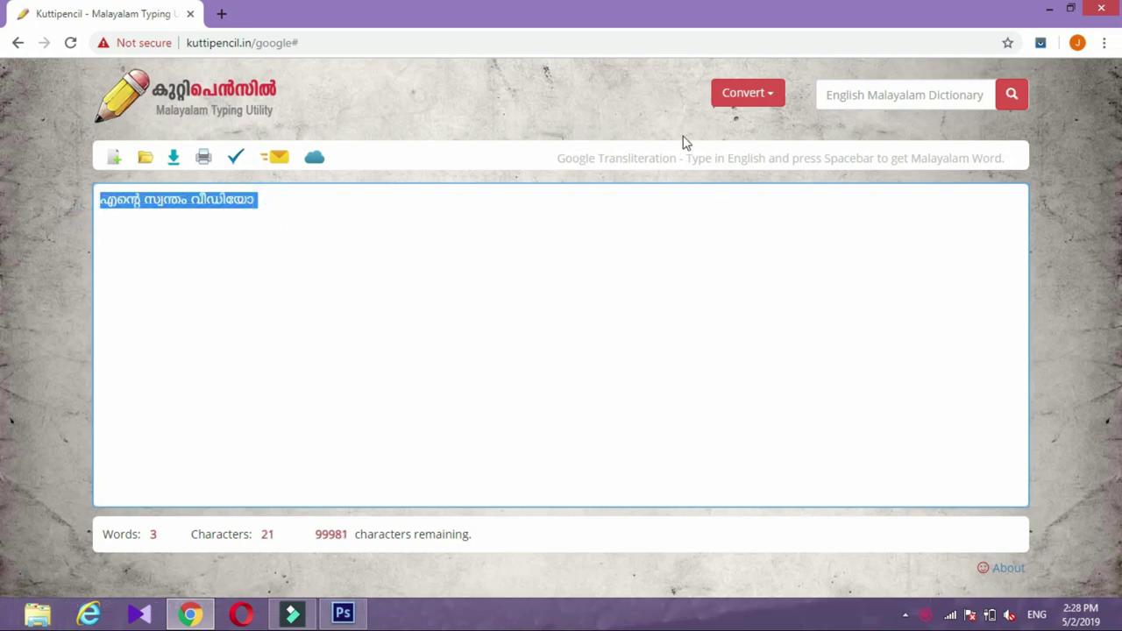
click(740, 103)
click(728, 146)
Copy the converted FML Series text and return to Photoshop
drag(519, 260, 342, 263)
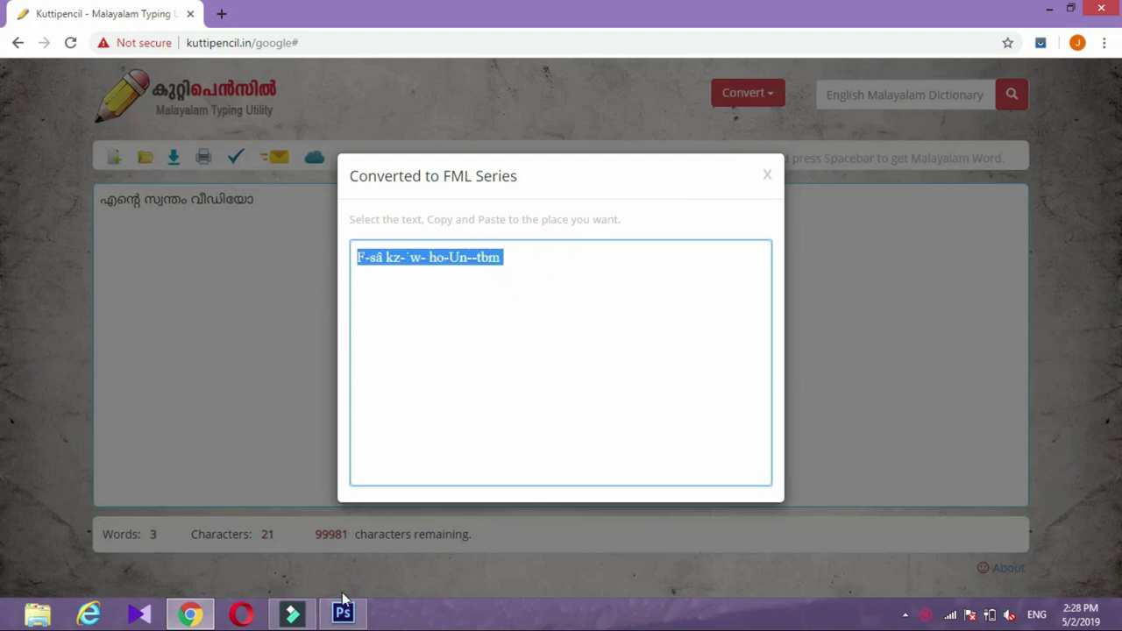
mouse_move(342, 614)
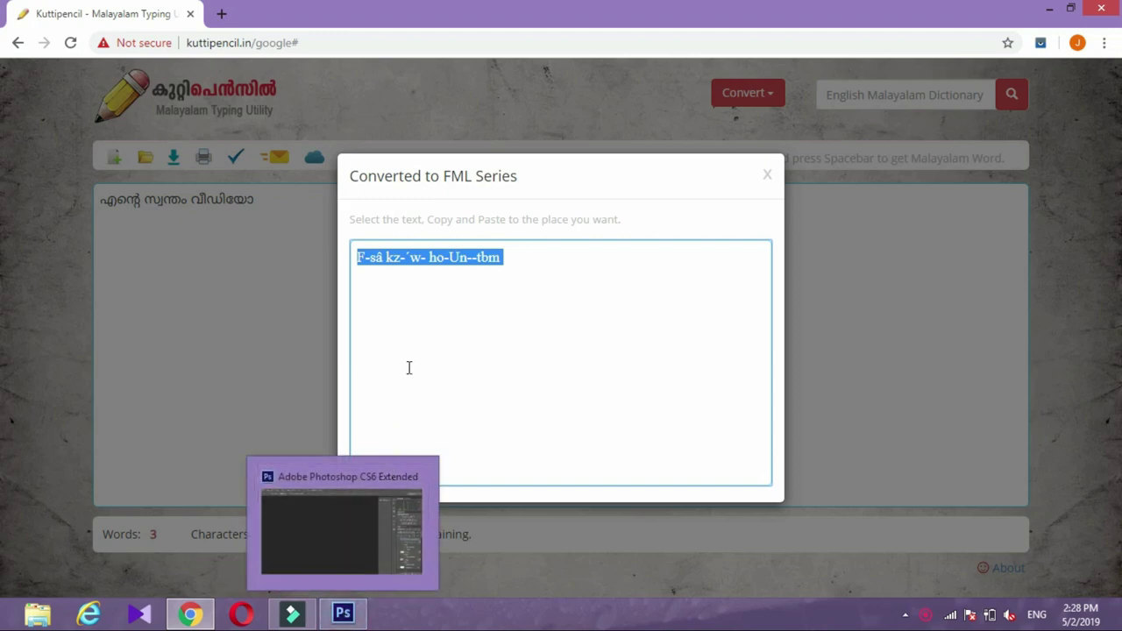
right_click(449, 249)
click(480, 268)
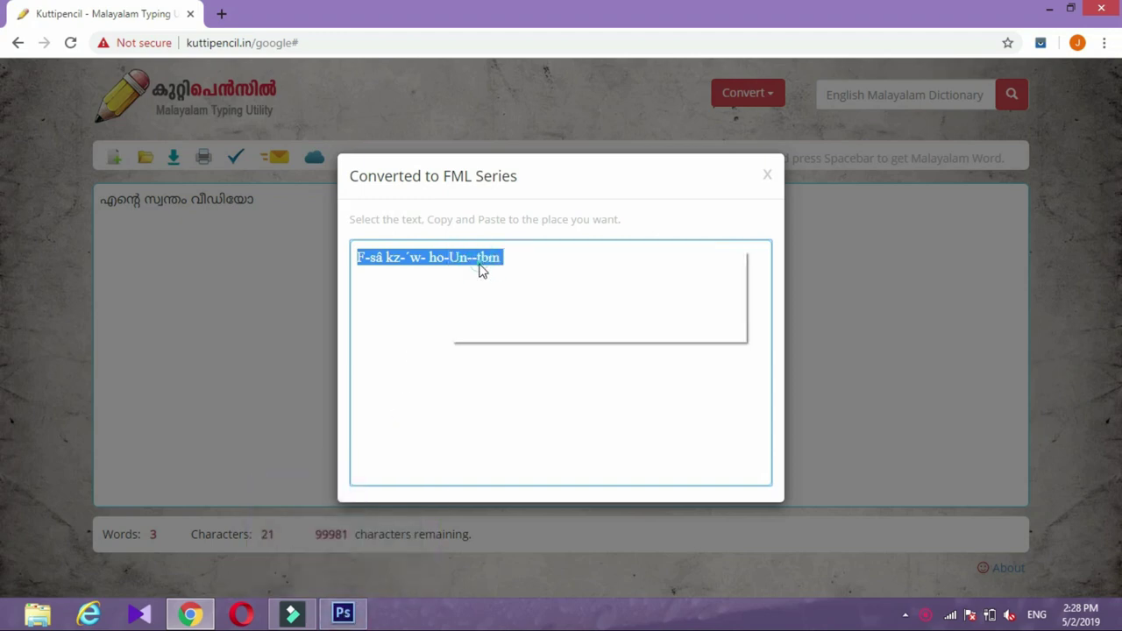
click(343, 614)
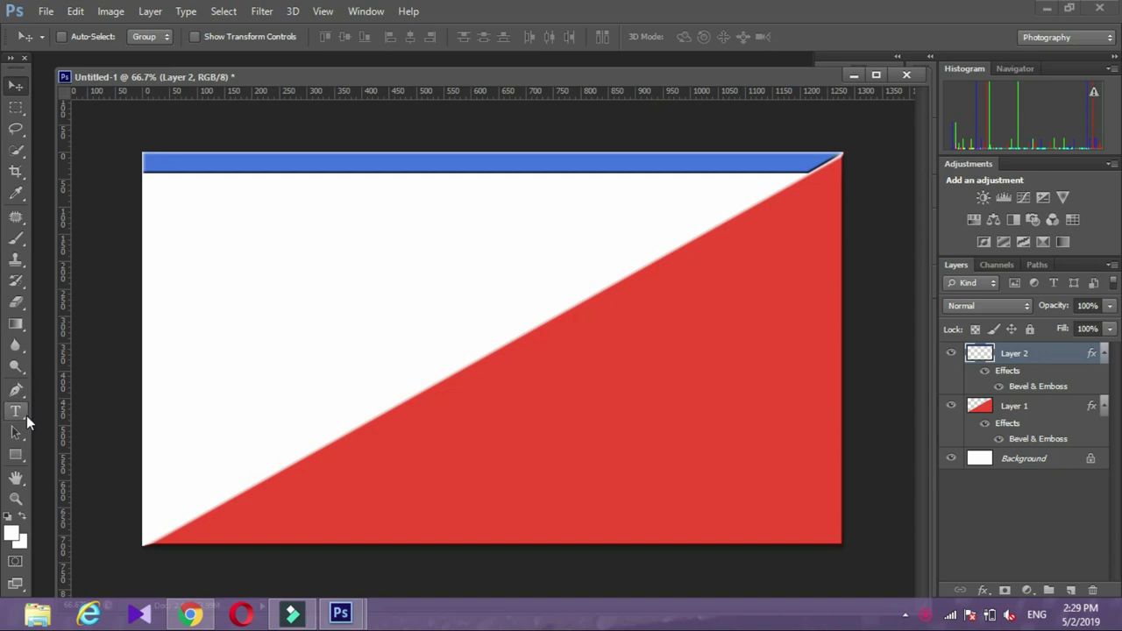
Add the text 'your channel name' in a thin text box across the upper banner
key(t)
drag(231, 238, 756, 484)
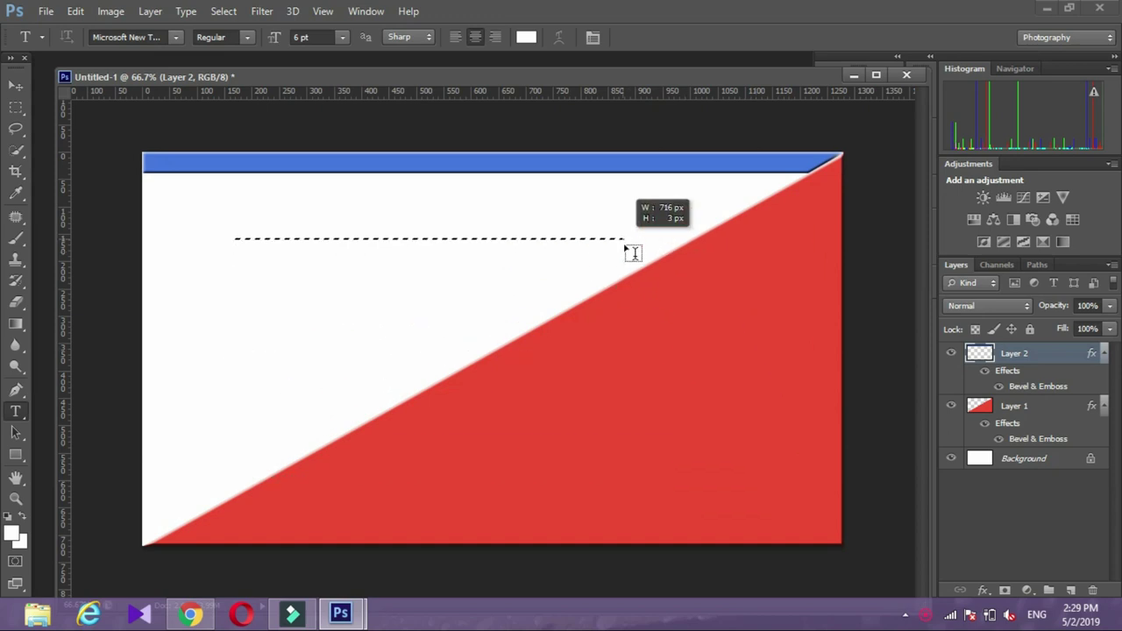
drag(756, 483, 628, 255)
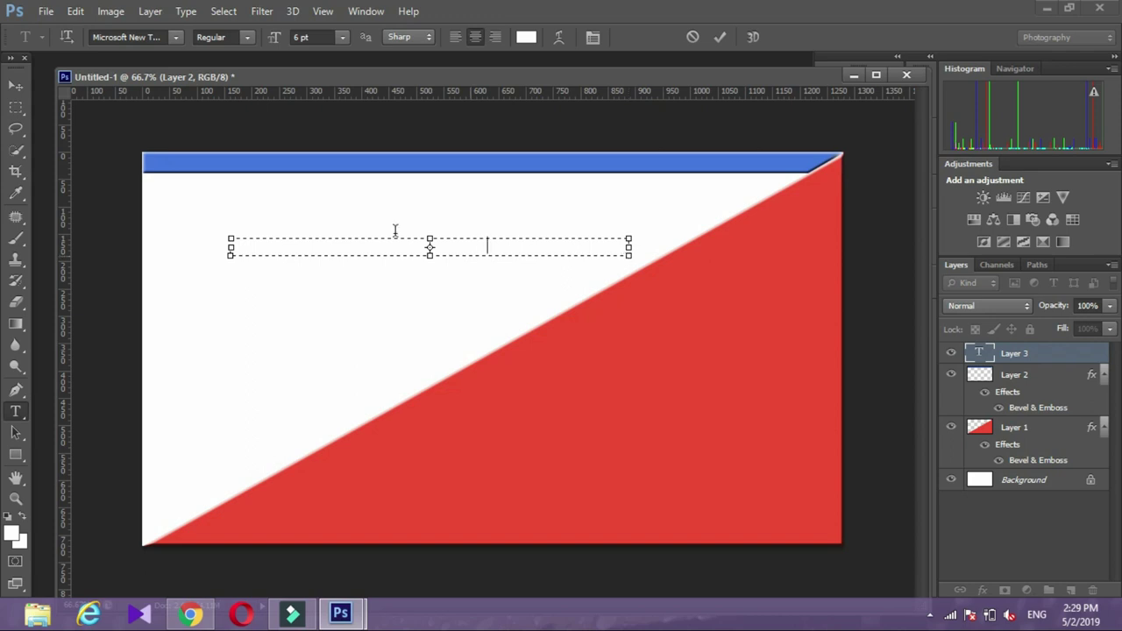
click(17, 86)
Move the channel name to the blue bar's right end and start a large text box mid-banner
drag(413, 255, 415, 170)
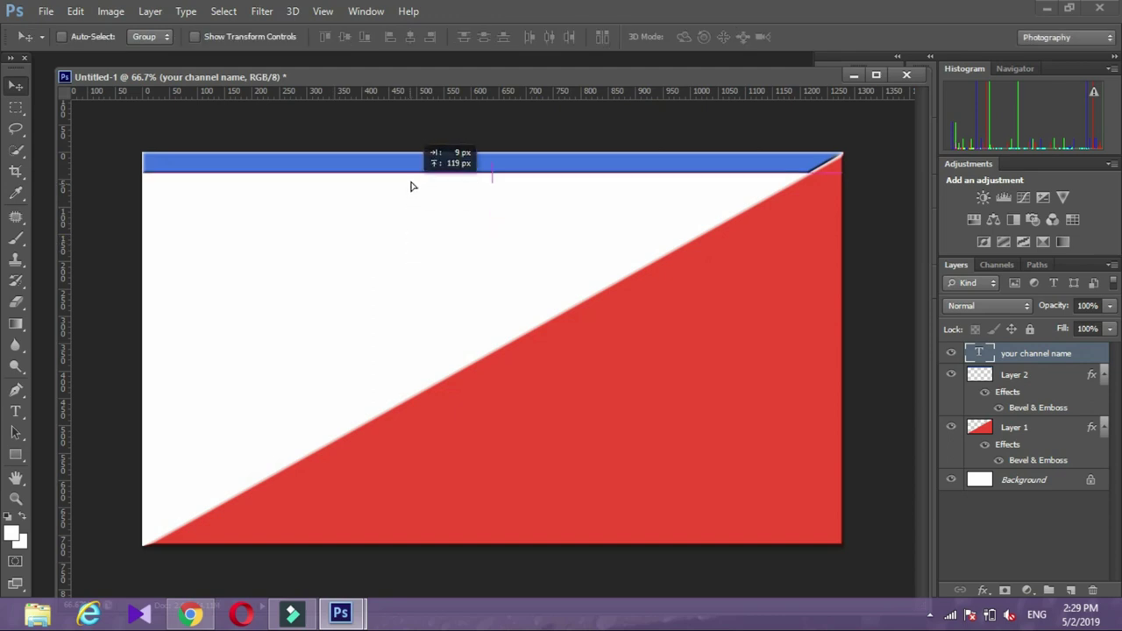
drag(416, 170, 709, 173)
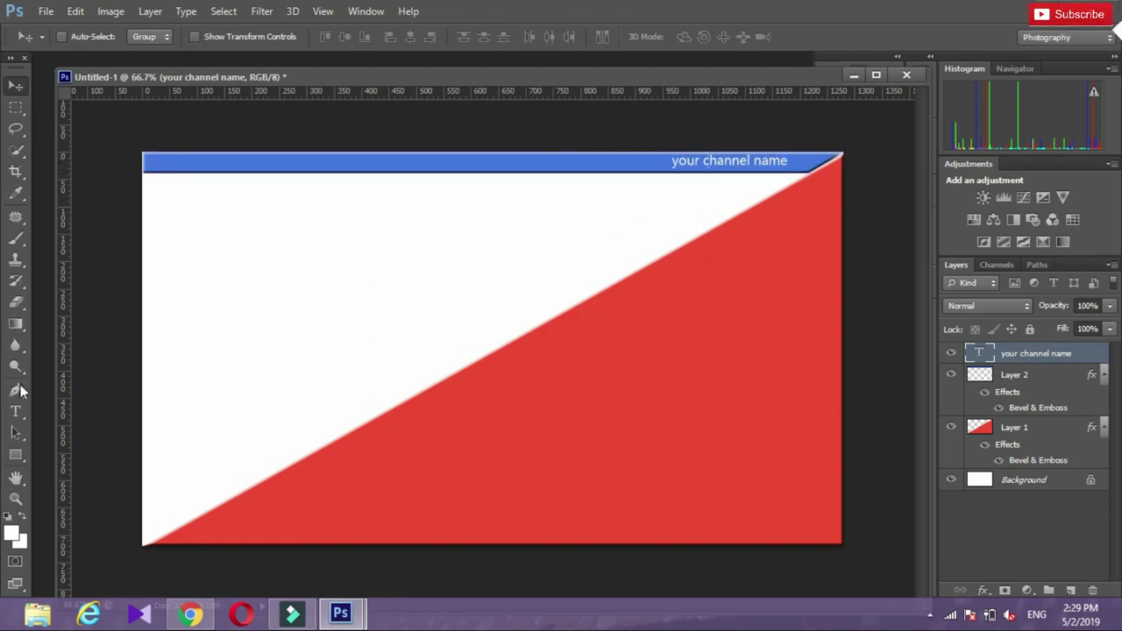
click(15, 411)
drag(265, 239, 775, 482)
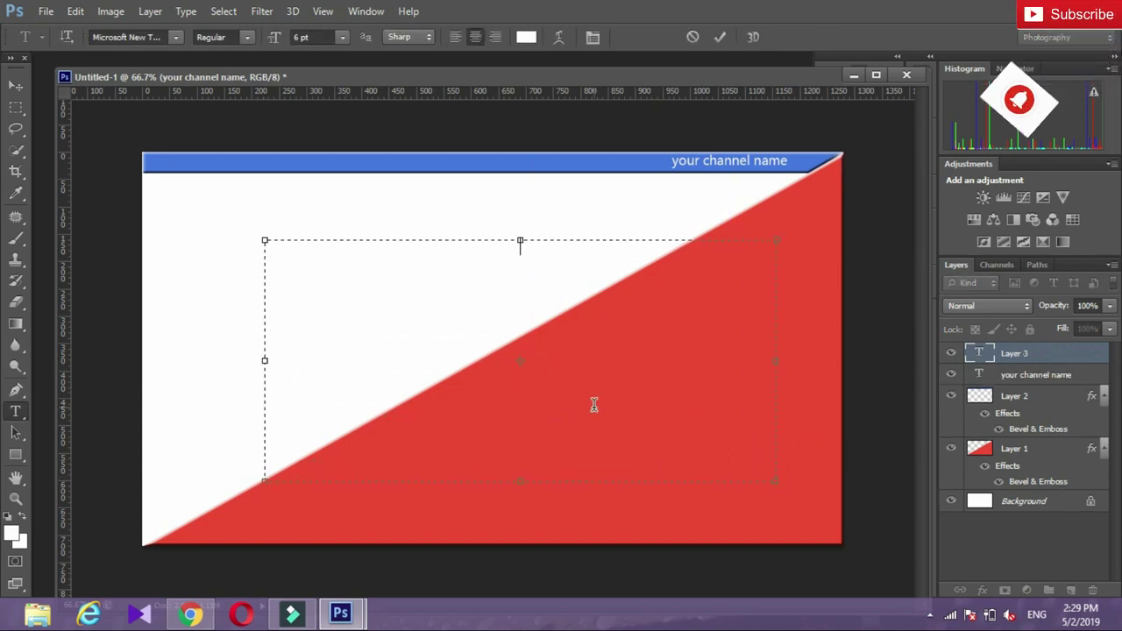
Paste the FML title into the text box and colour it dark blue 1c20ab
right_click(390, 310)
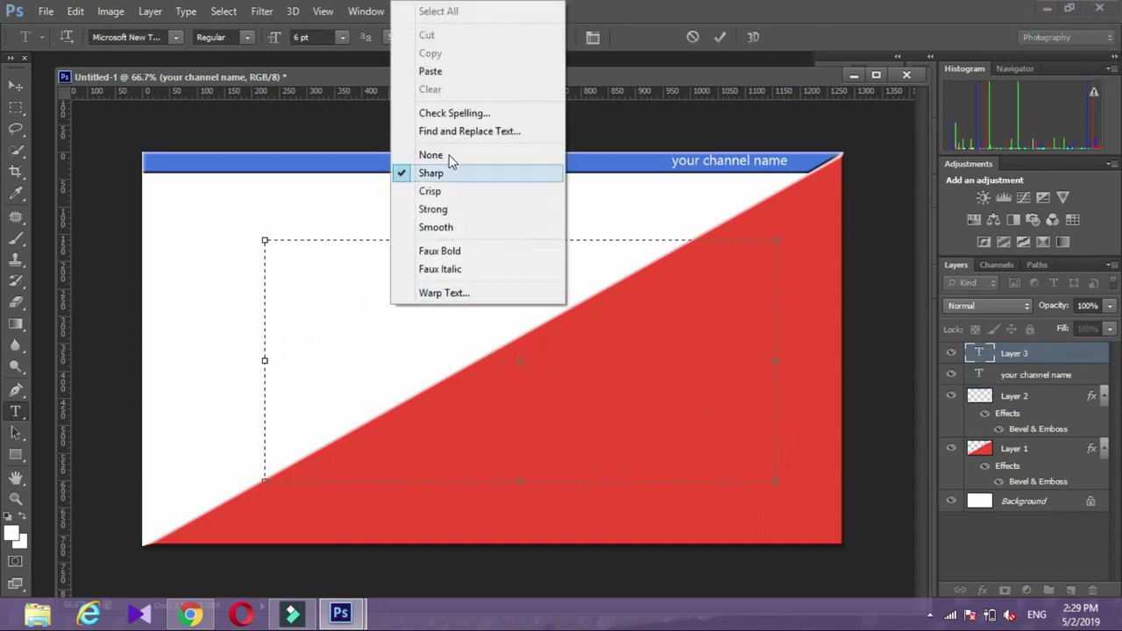
click(445, 71)
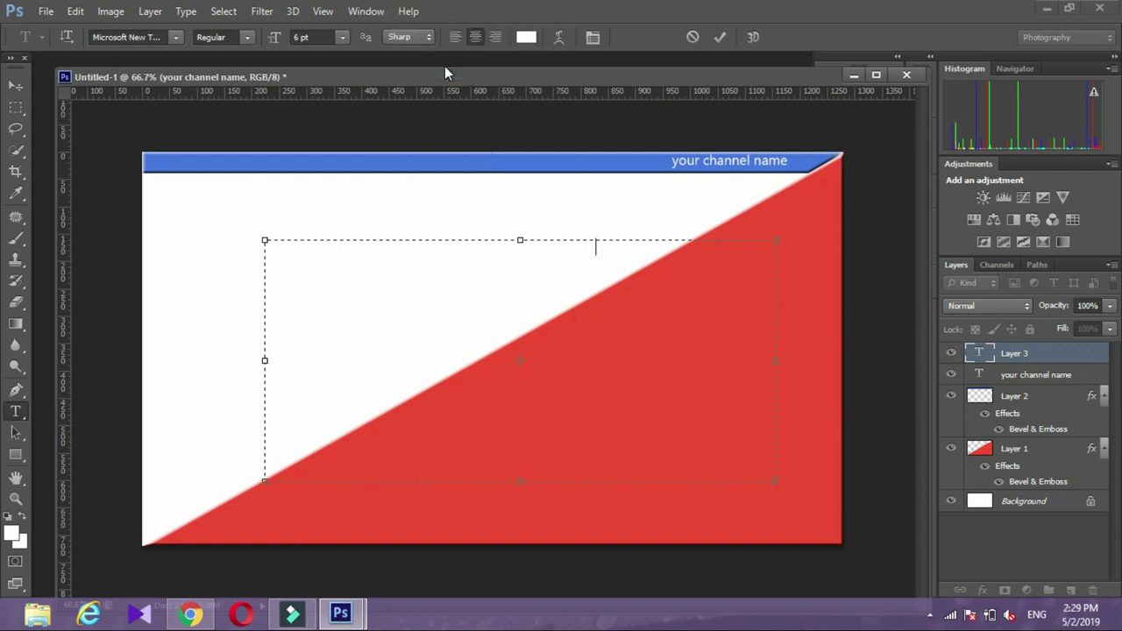
key(ctrl+a)
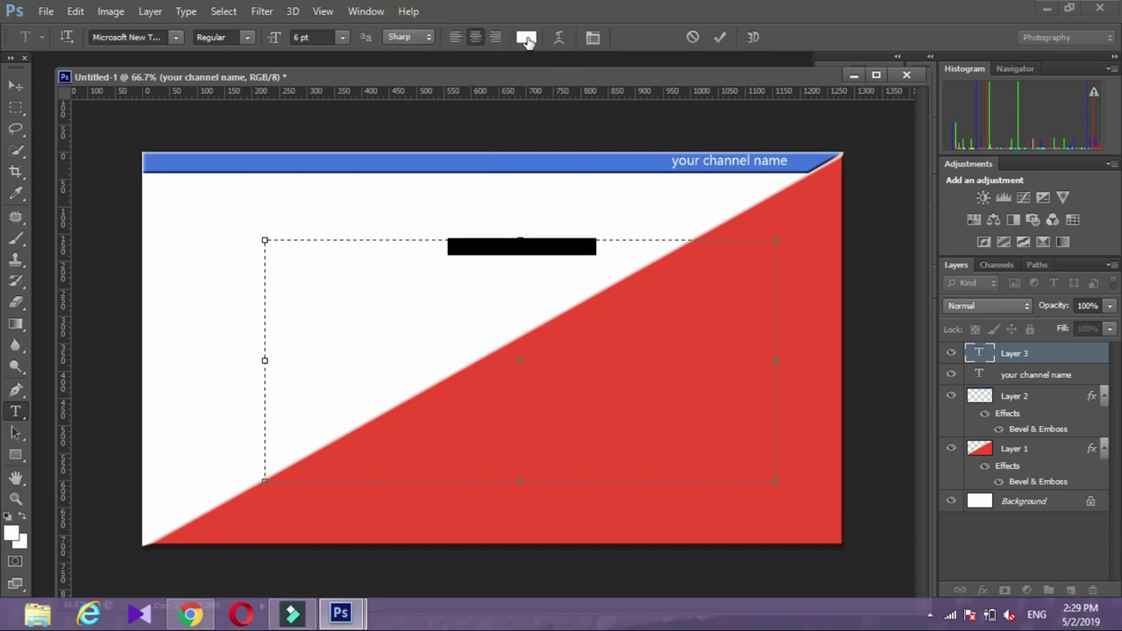
click(526, 39)
click(823, 226)
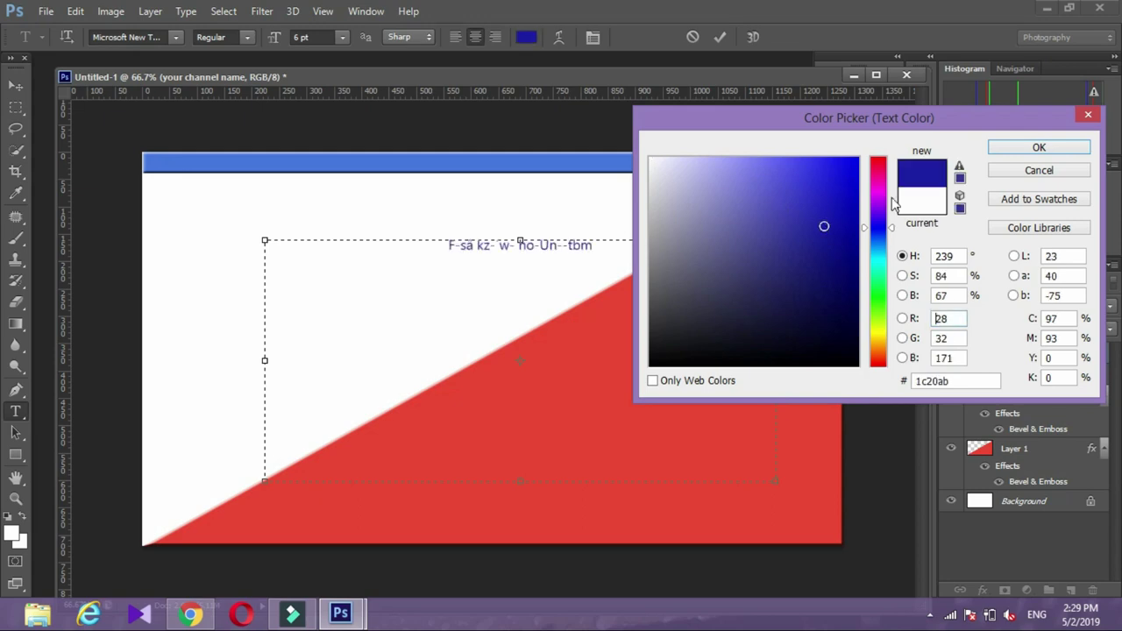
click(1040, 148)
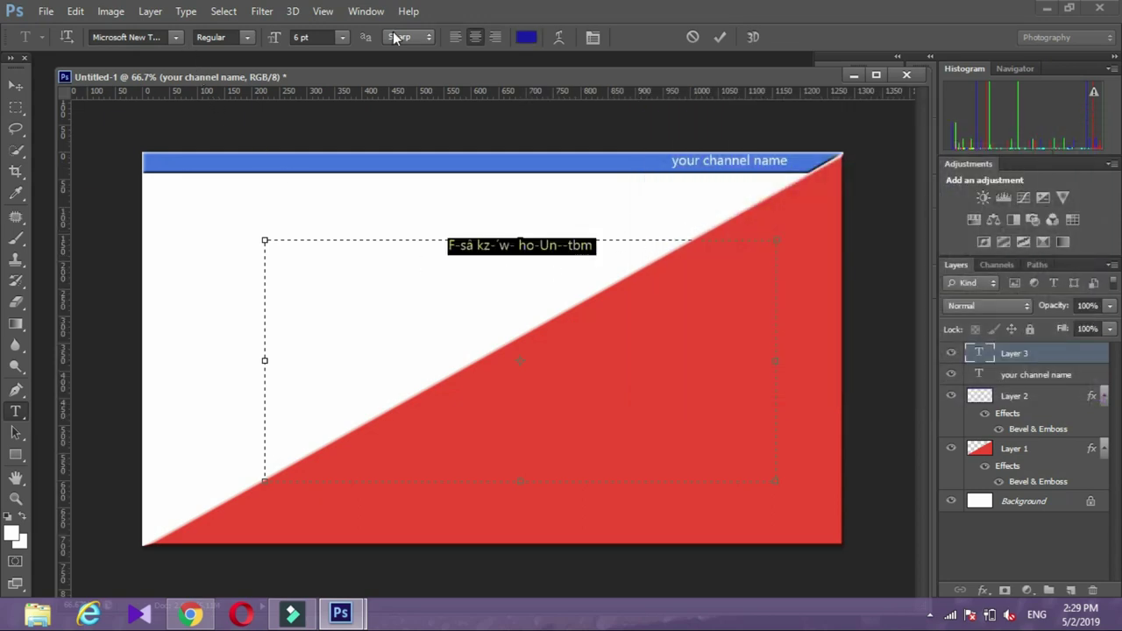
Set the title to 36 pt ML-TTThunchan and commit it
click(343, 37)
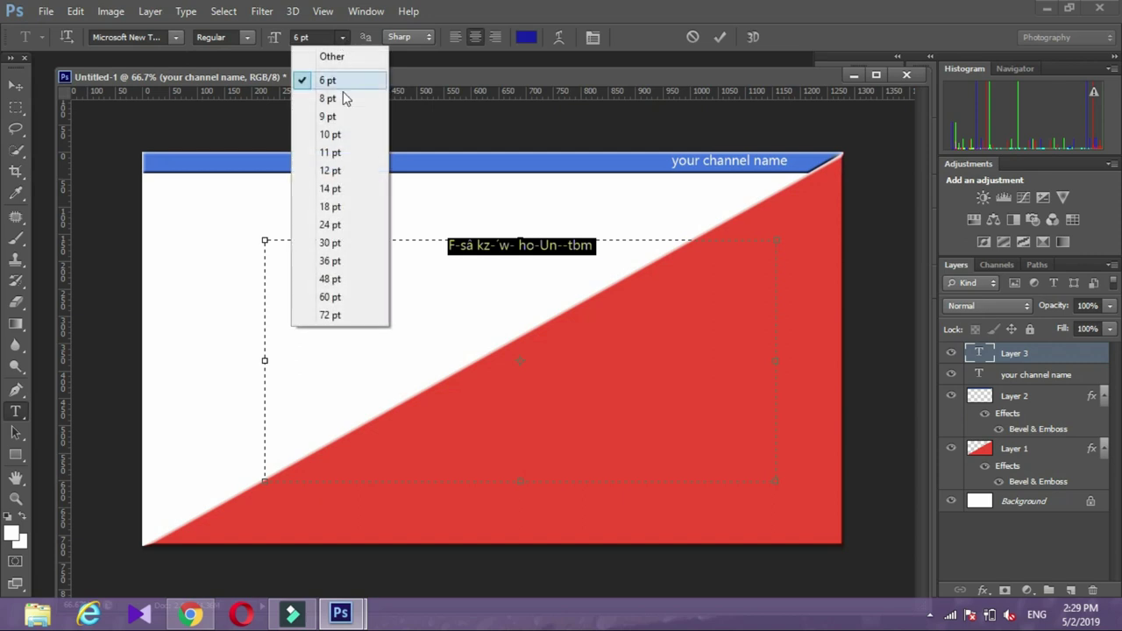
click(344, 260)
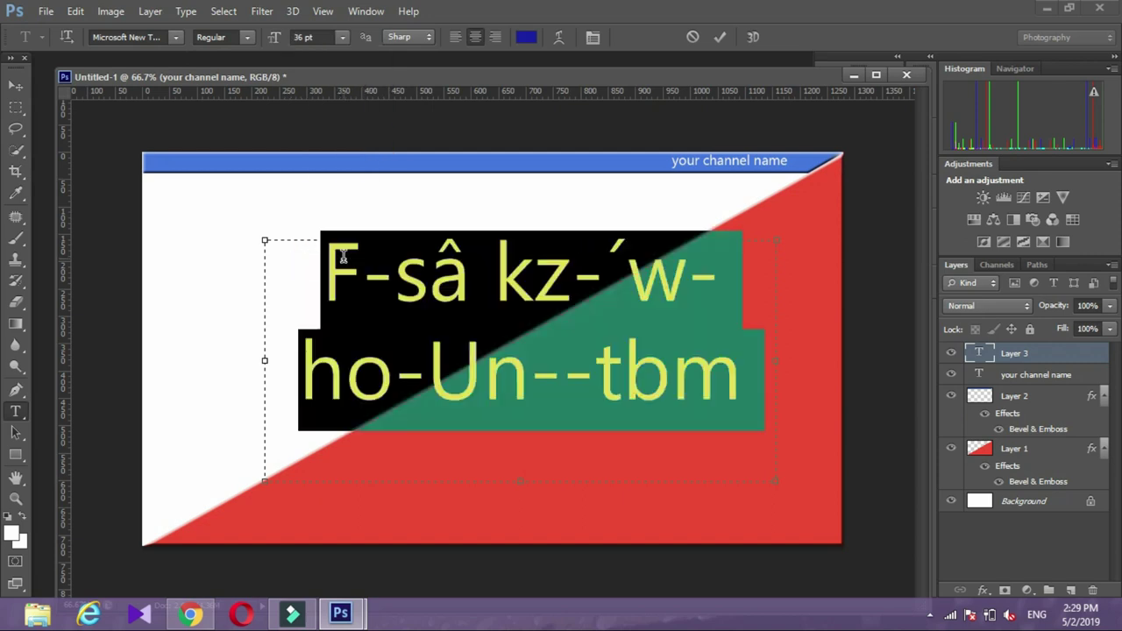
click(177, 39)
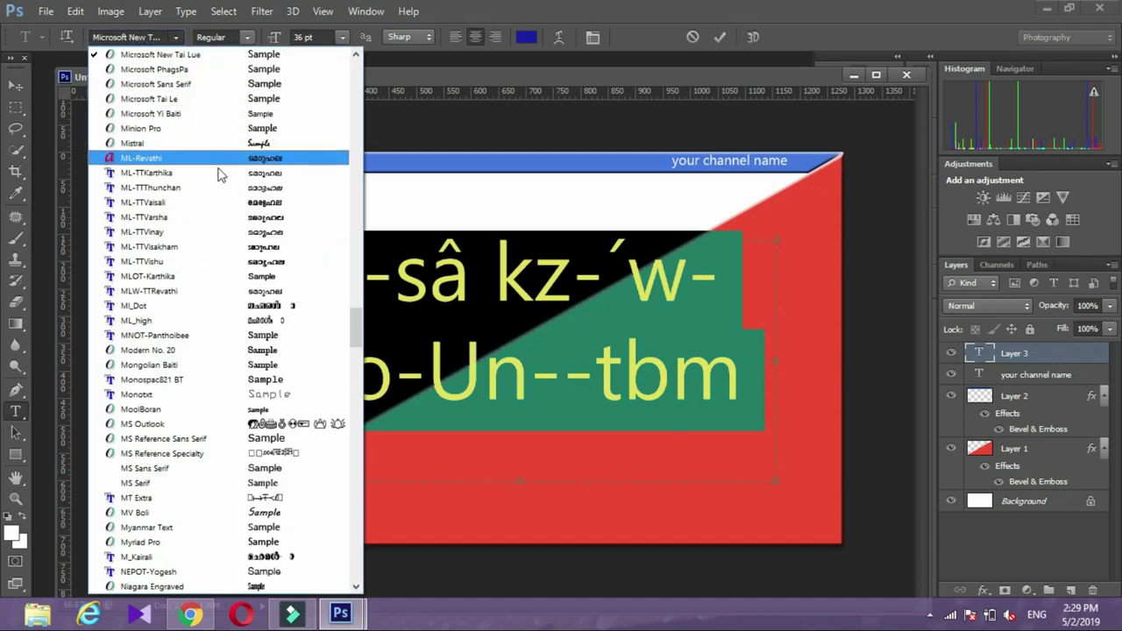
click(224, 189)
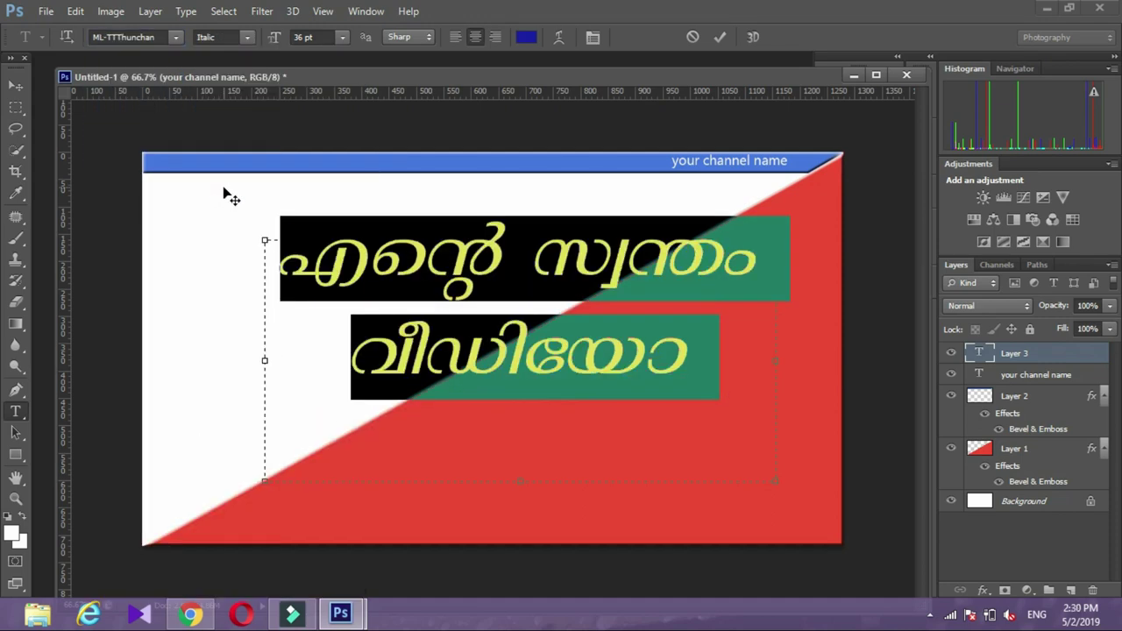
click(15, 85)
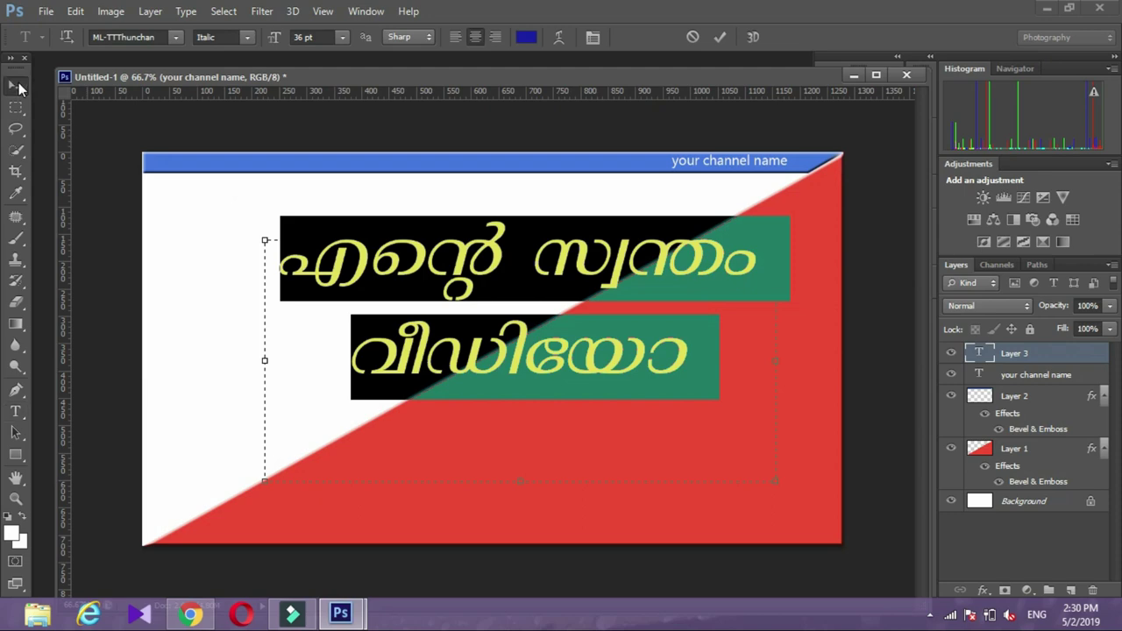
Move the Malayalam title lower and add a Bevel & Emboss layer style
drag(511, 270, 493, 336)
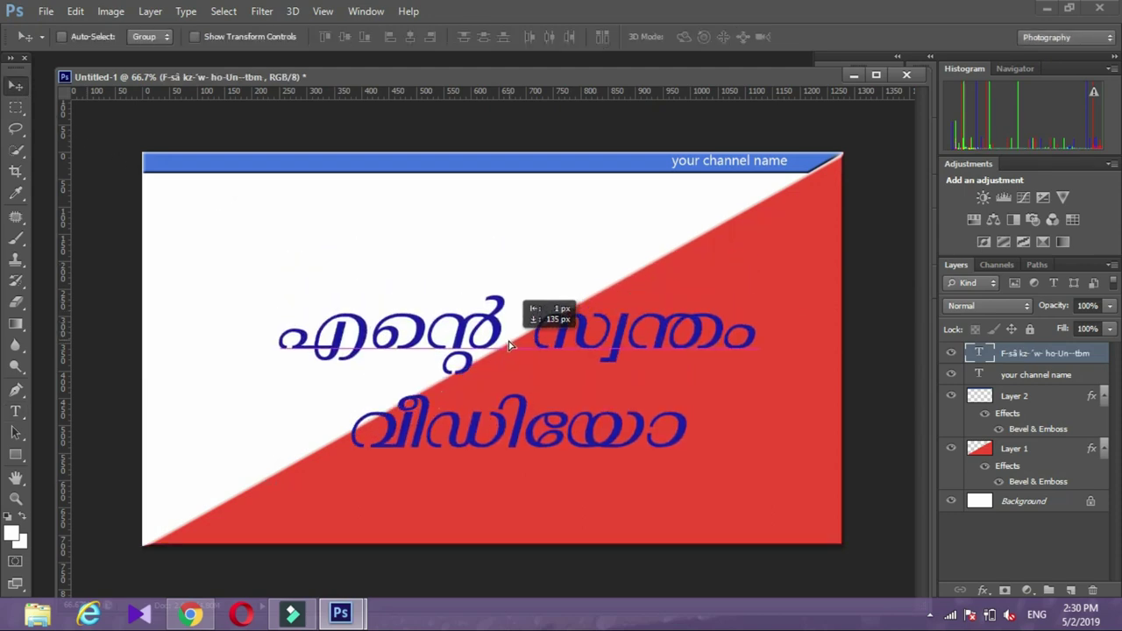
double_click(1000, 349)
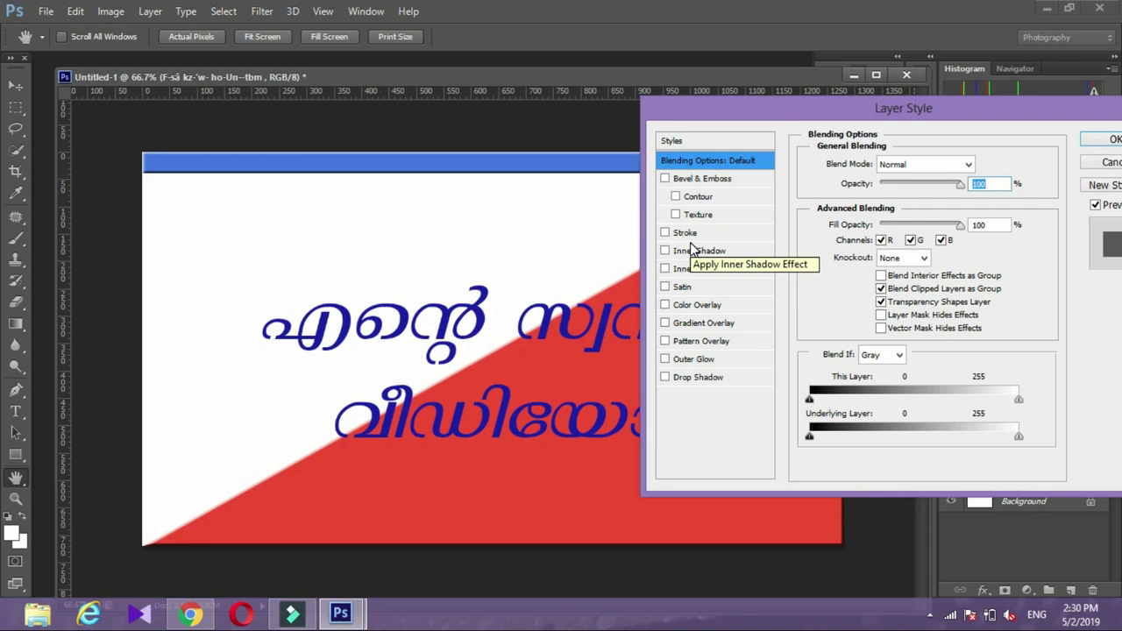
click(668, 180)
click(665, 180)
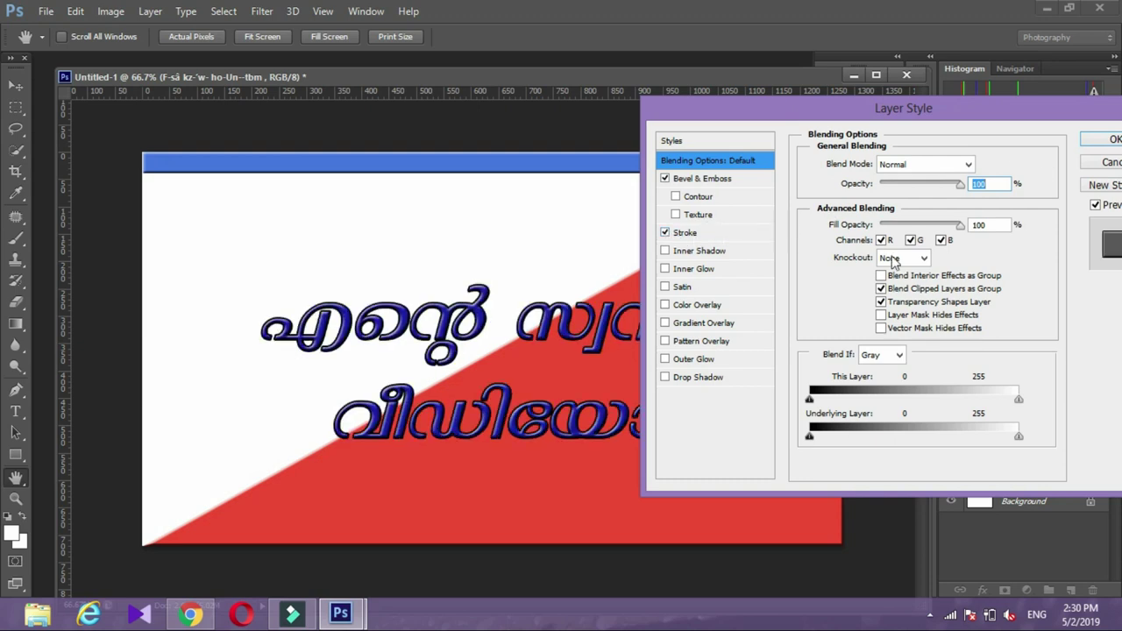
Add a white fffcfc stroke to the title and apply the layer styles
click(699, 234)
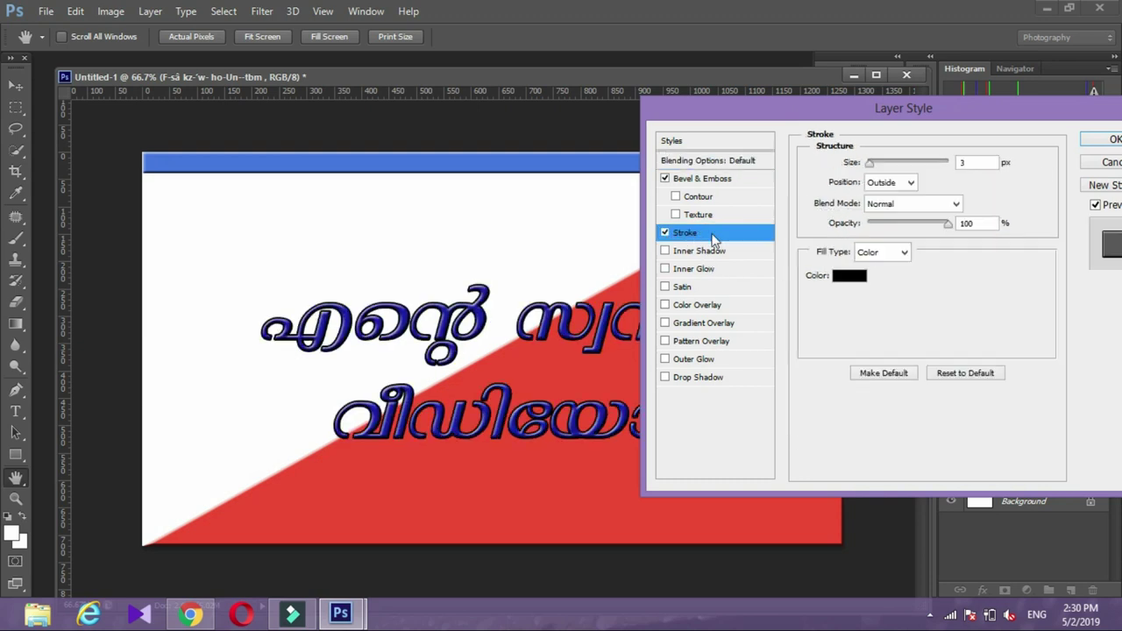
click(855, 276)
drag(794, 221, 651, 161)
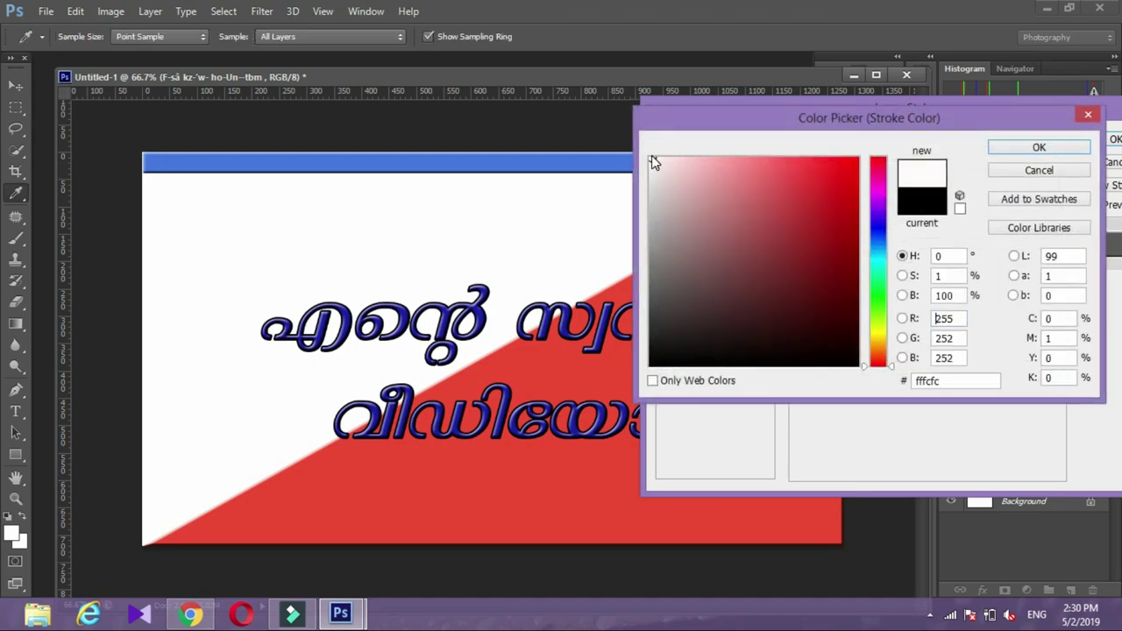
click(1059, 147)
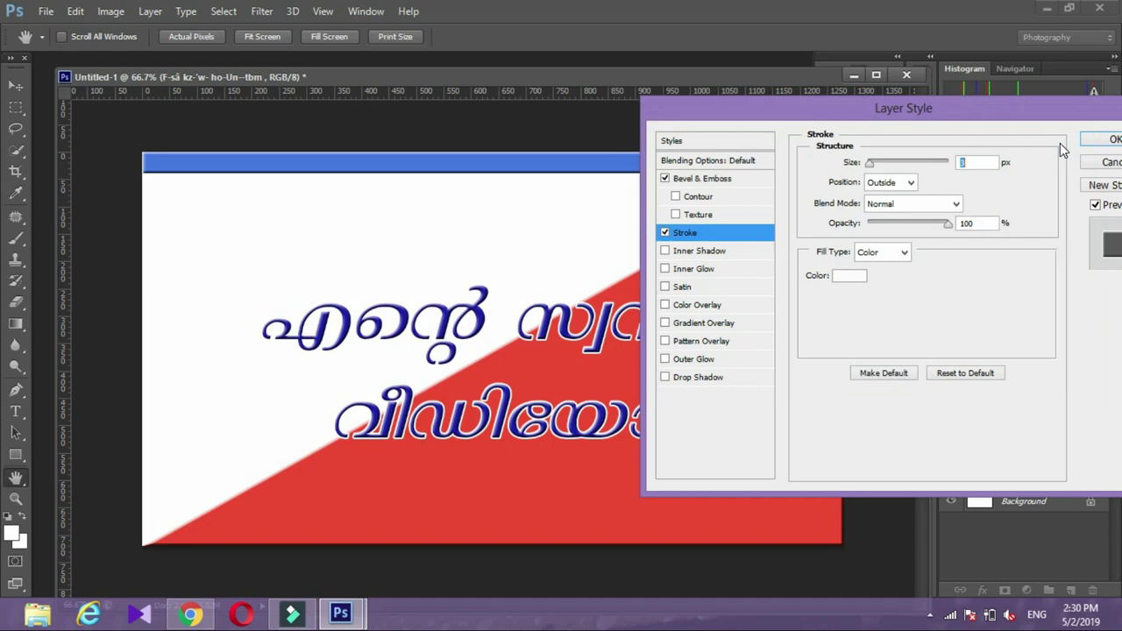
click(1109, 141)
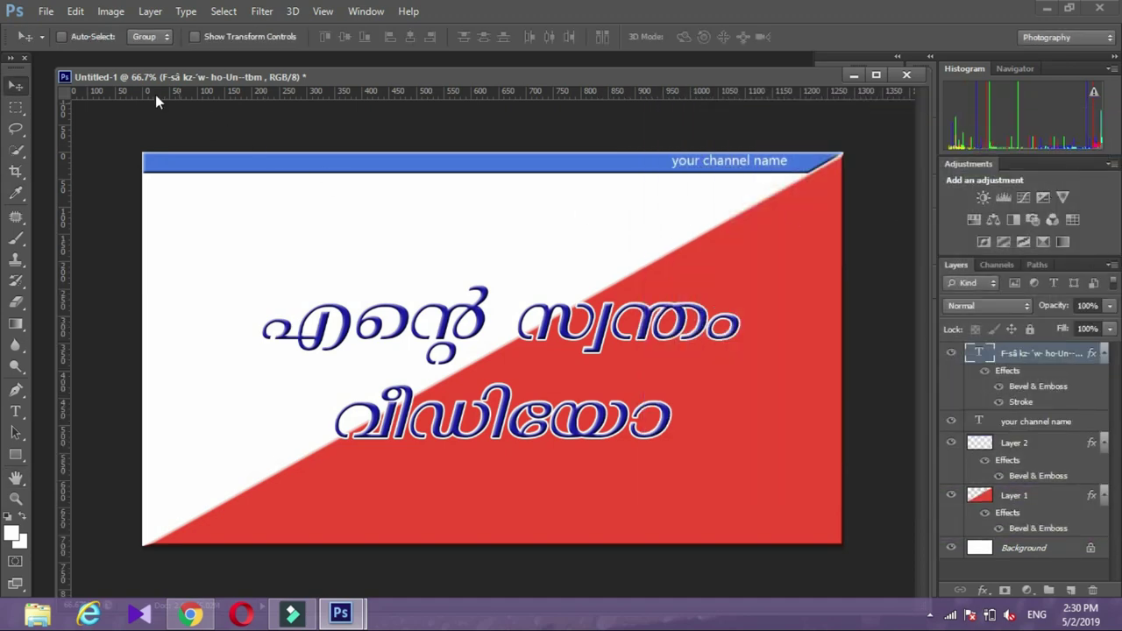
click(46, 11)
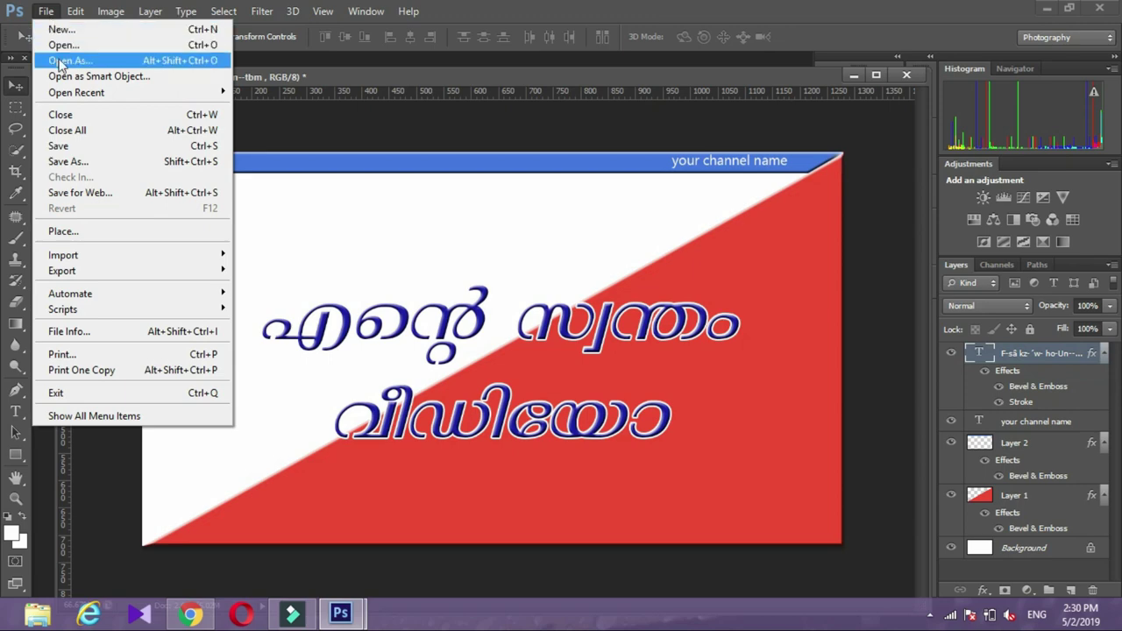